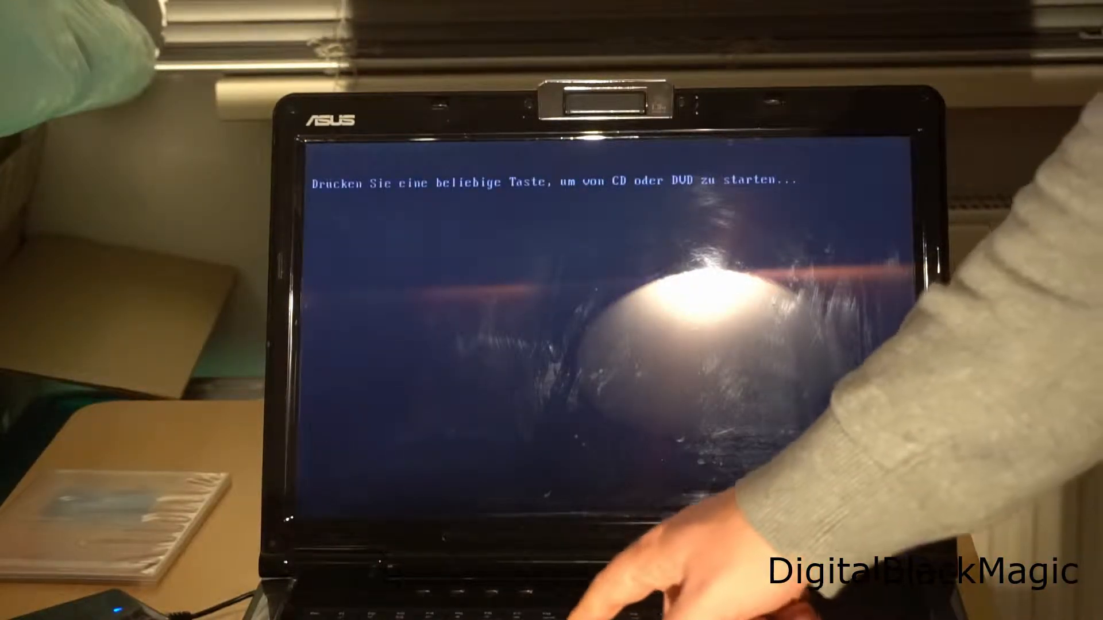
Boot the laptop from the Windows 7 installation DVD
key("Return")
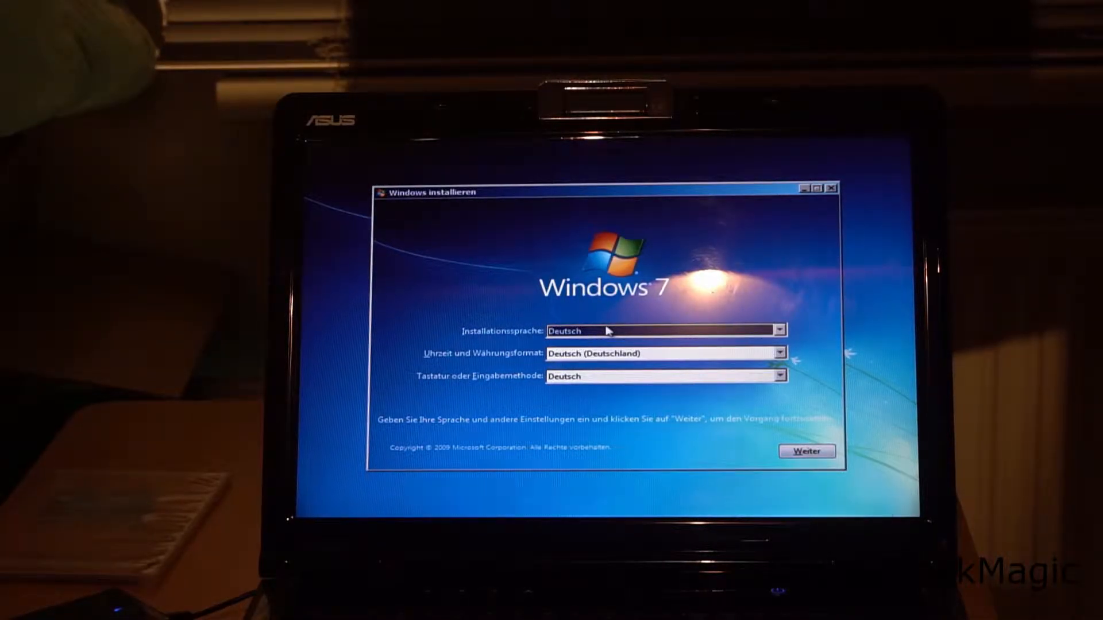
Start installation with German settings, accept the license terms and choose Benutzerdefiniert (erweitert)
key("Return")
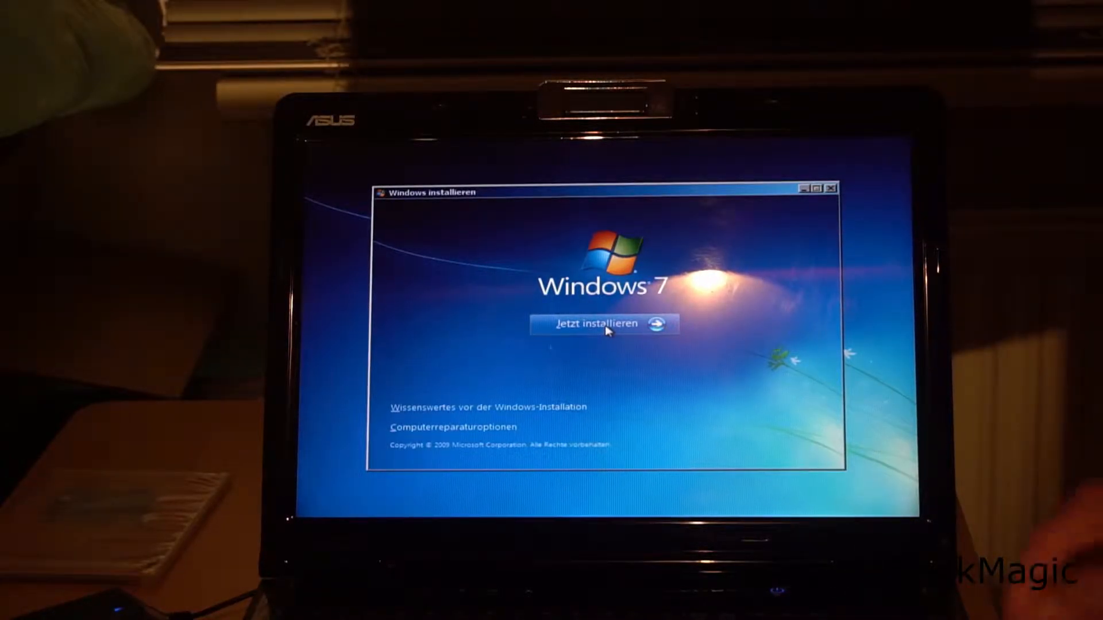
left_click(607, 328)
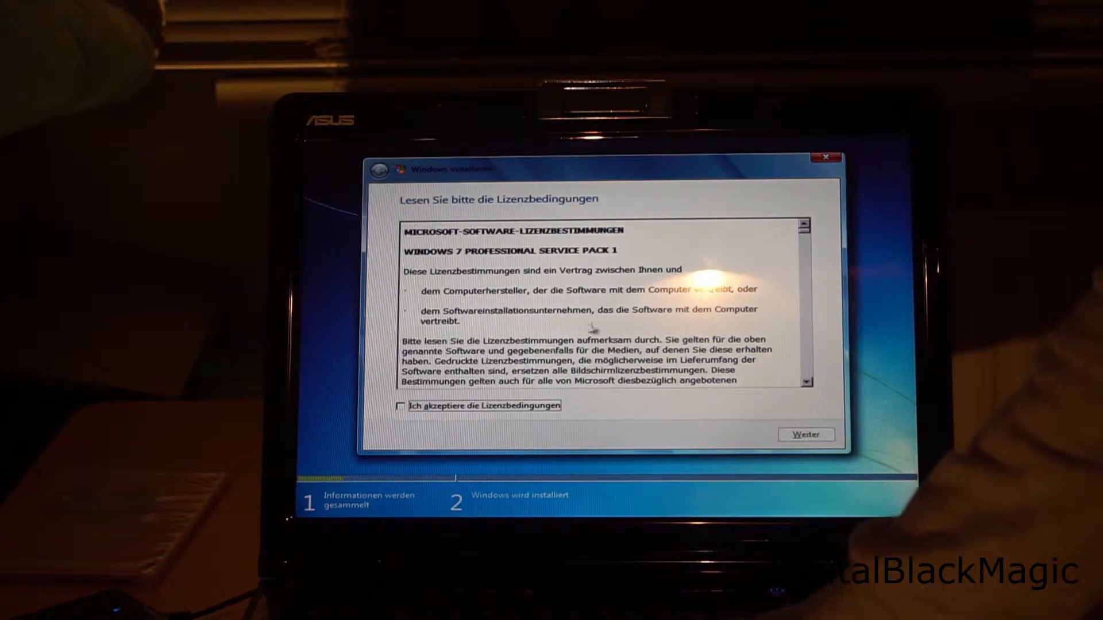
left_click(488, 407)
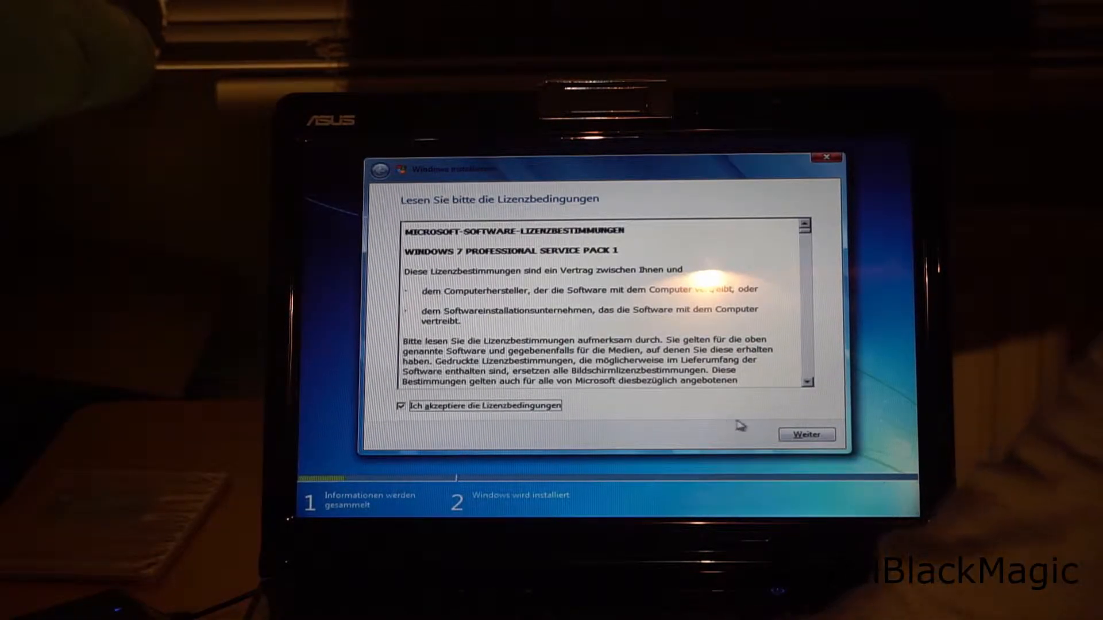
left_click(804, 436)
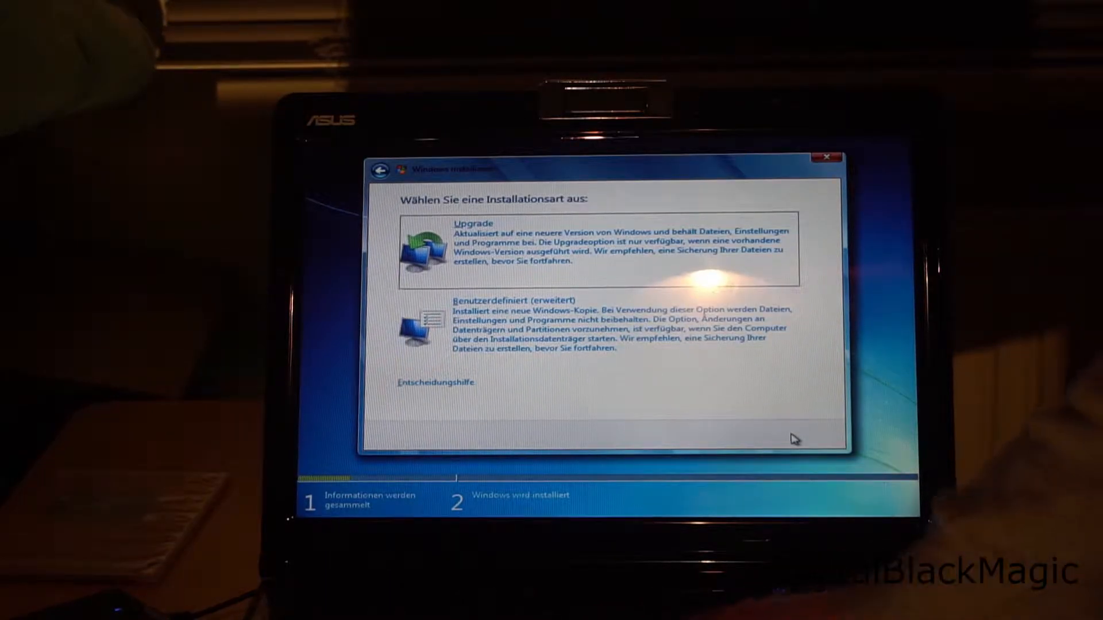
left_click(694, 332)
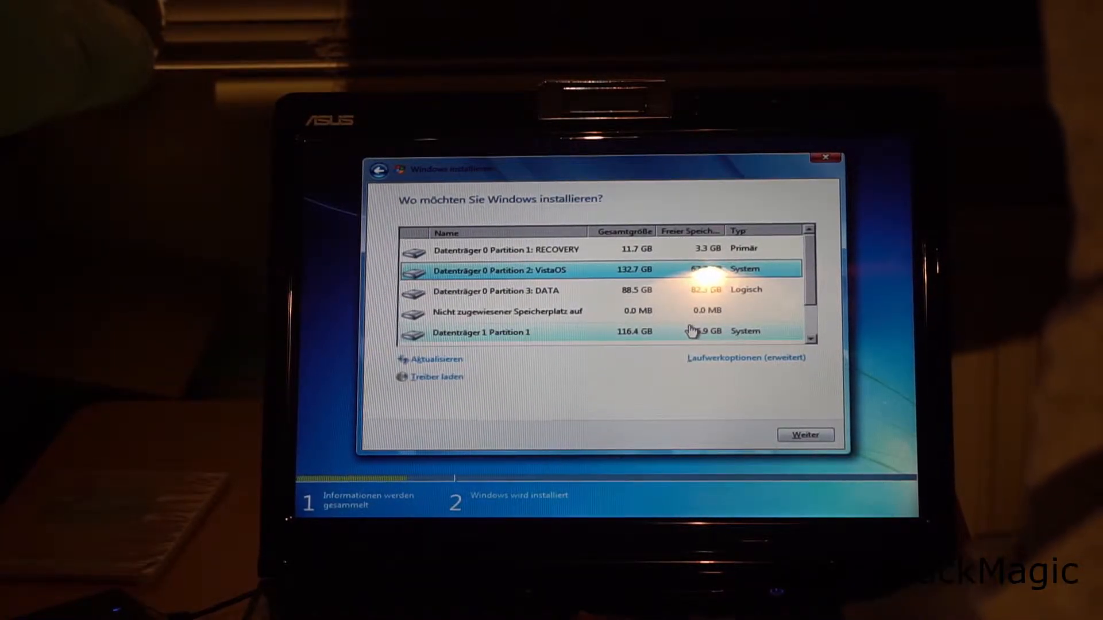
Select the Datenträger 0 Partition 1: RECOVERY row
left_click(598, 254)
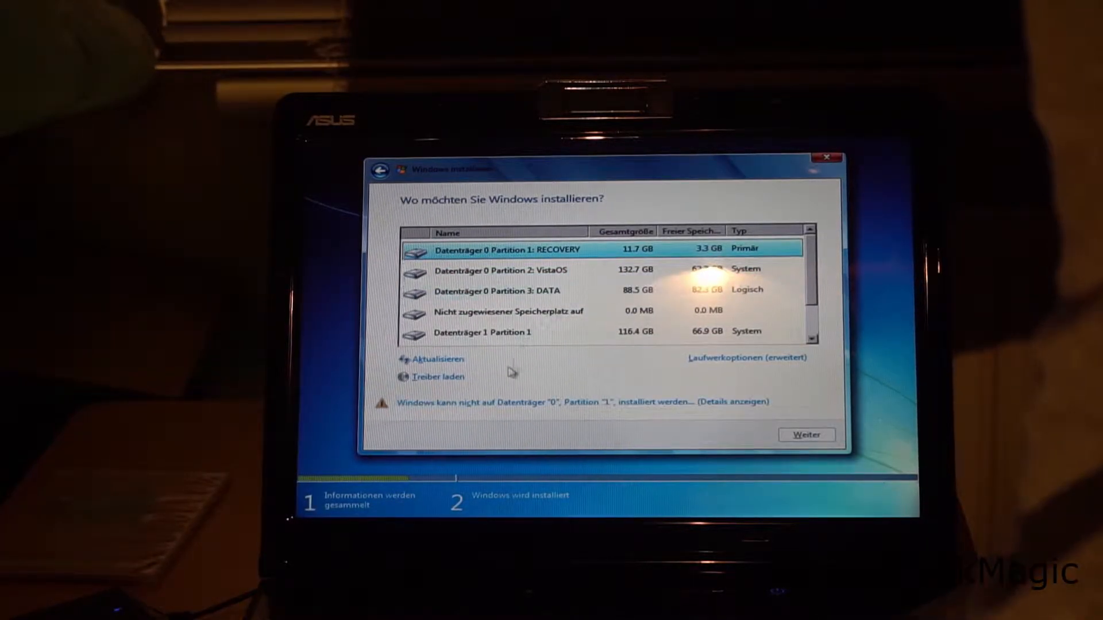
Delete the RECOVERY, VistaOS and DATA partitions on disk 0 via the advanced drive options
left_click(766, 362)
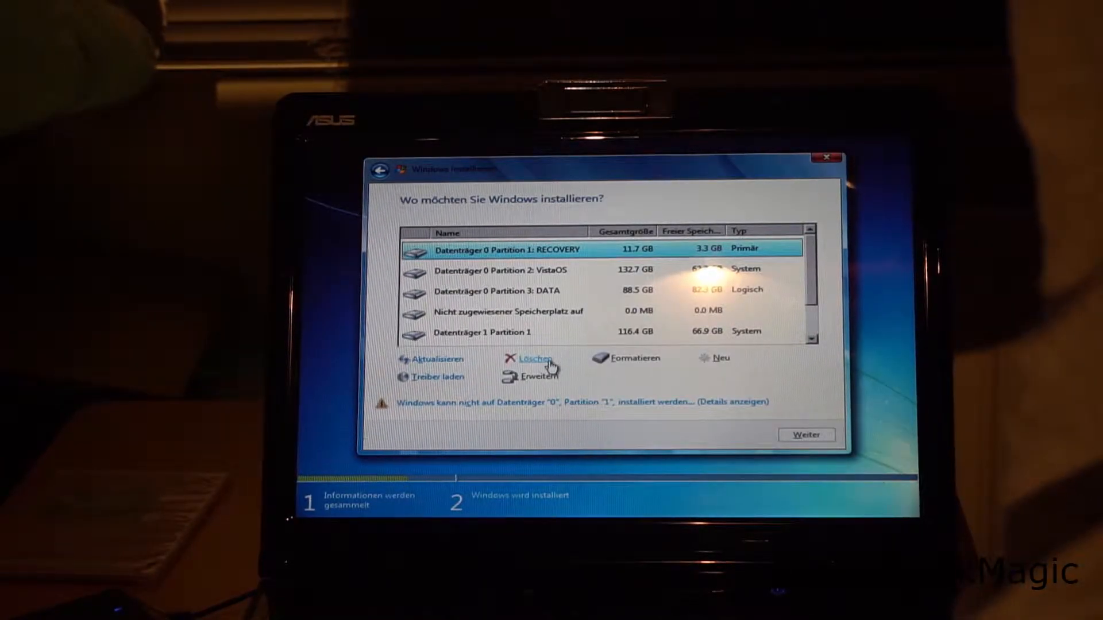
left_click(532, 360)
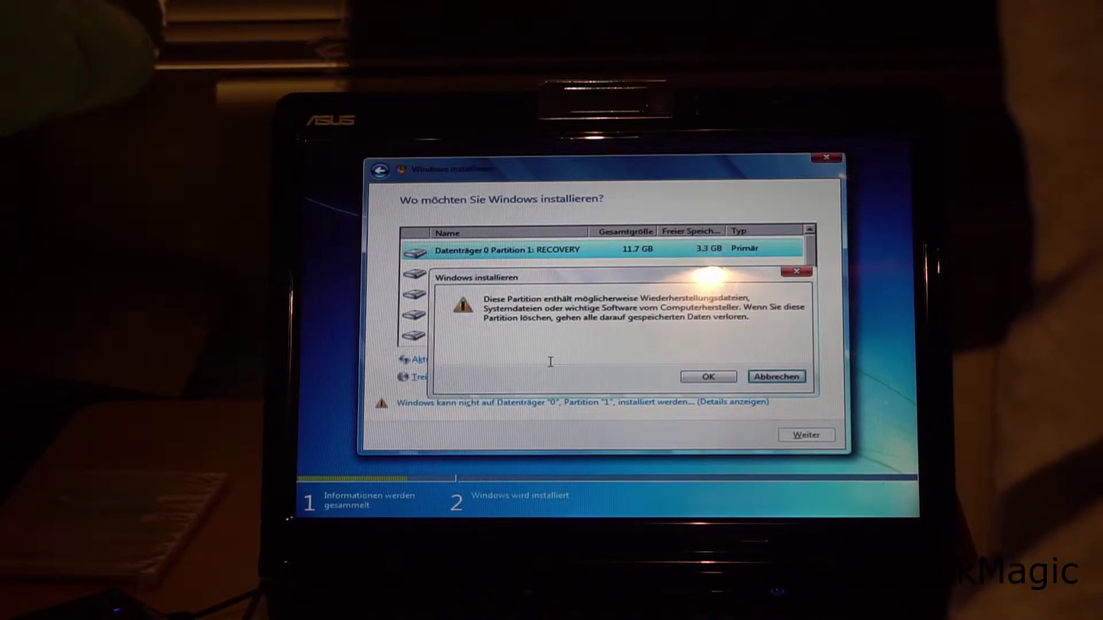
left_click(707, 377)
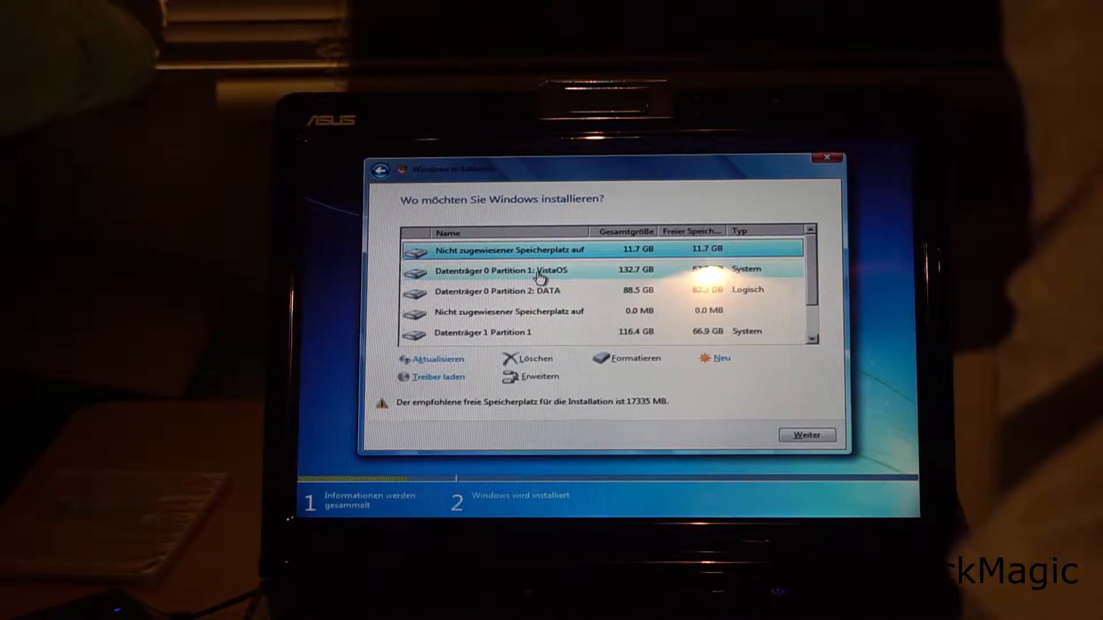
left_click(534, 273)
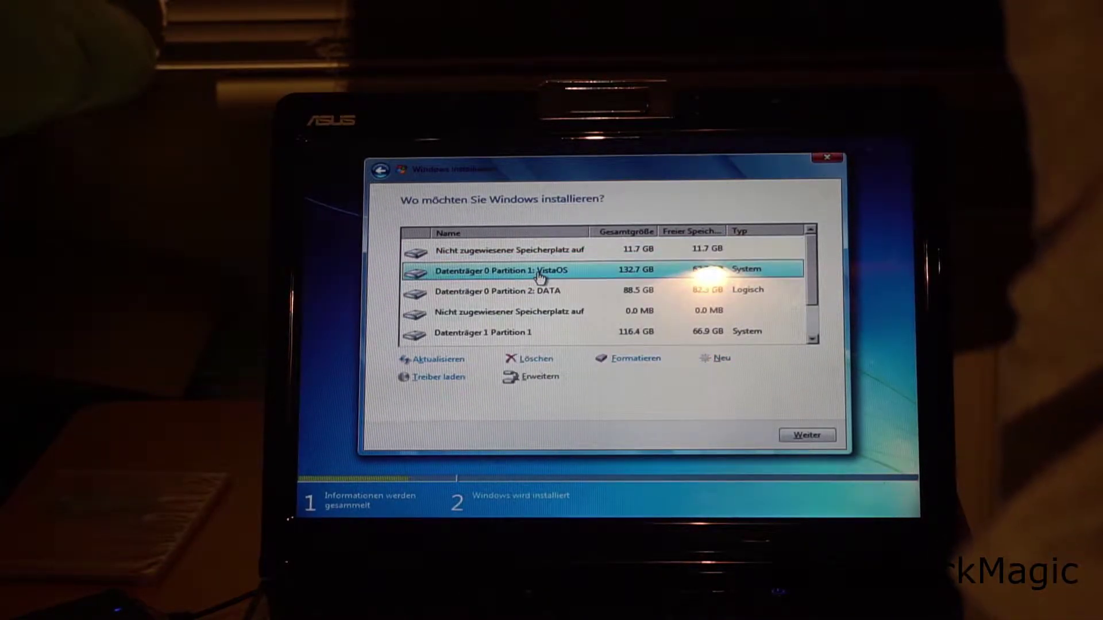
left_click(536, 359)
left_click(694, 377)
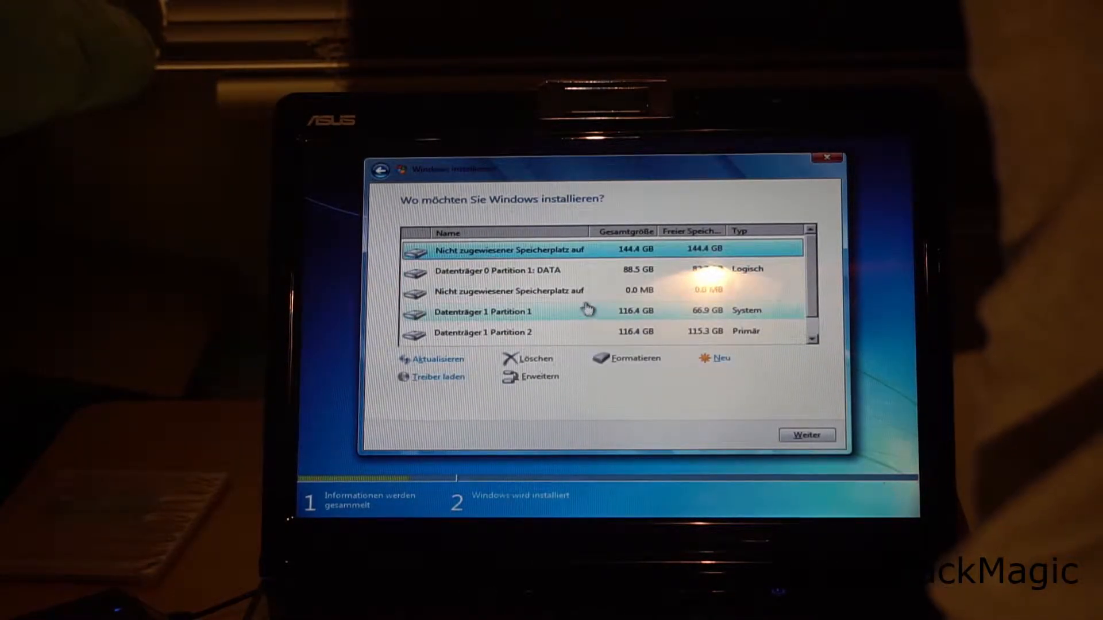
left_click(576, 272)
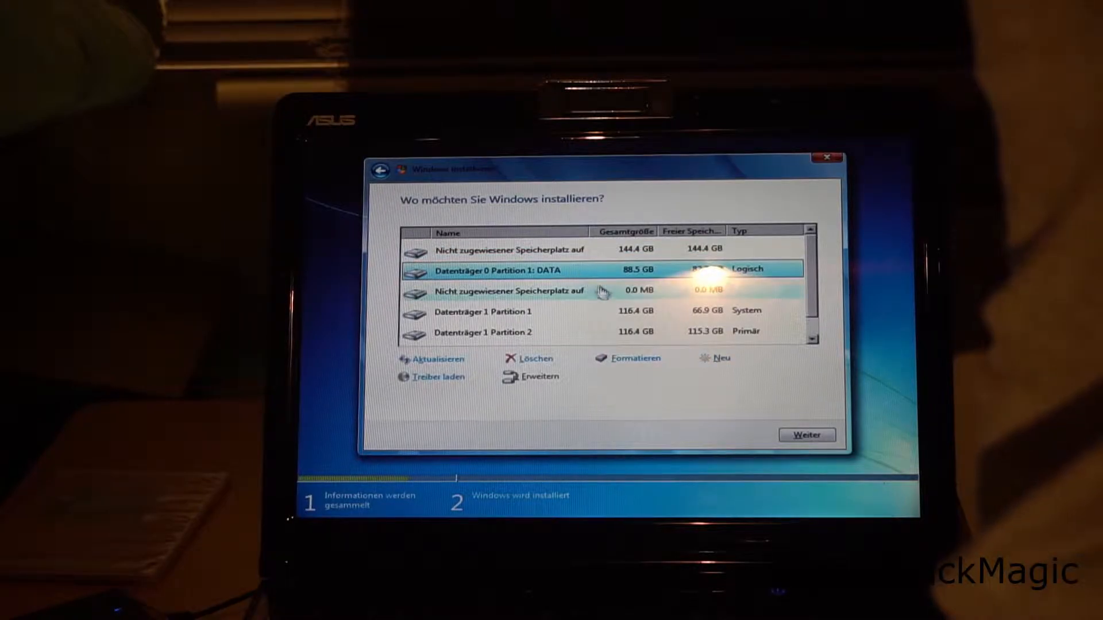
left_click(548, 360)
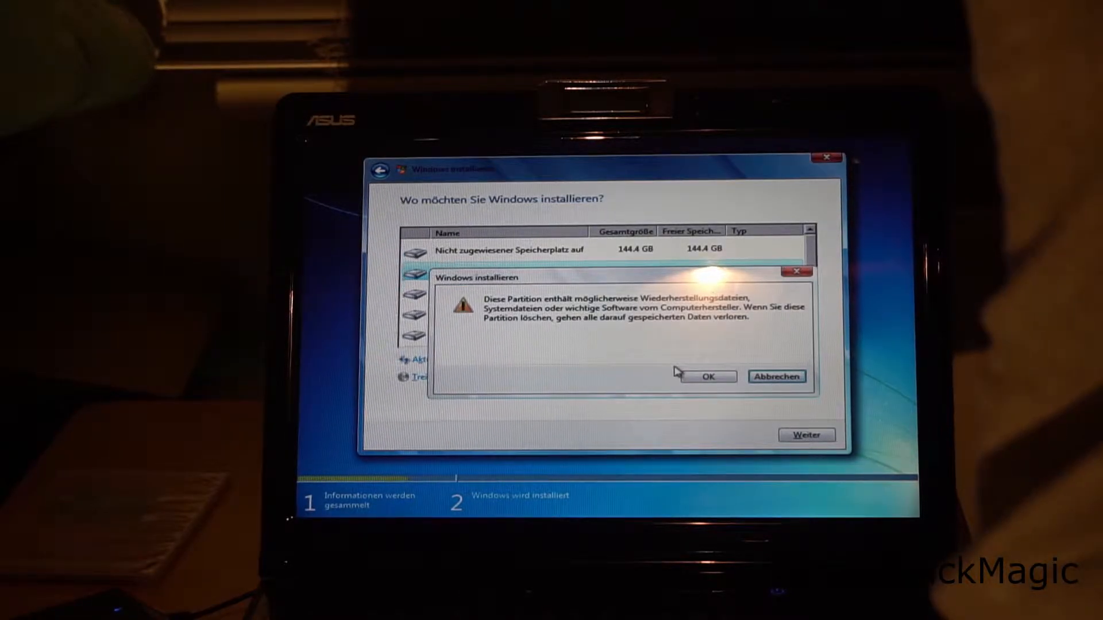
left_click(701, 377)
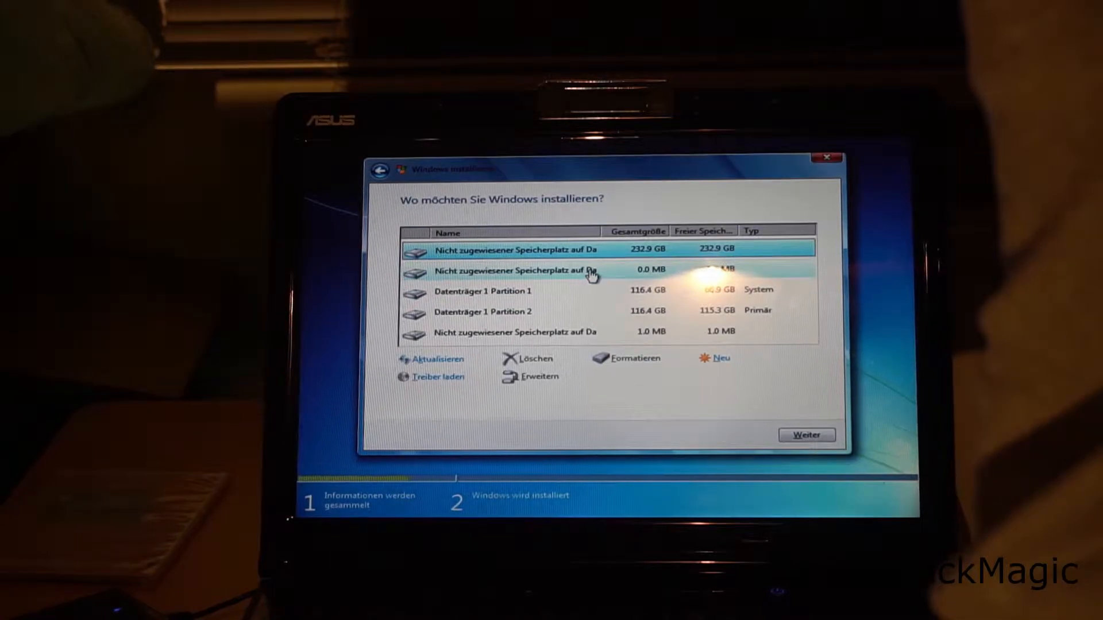
Delete both partitions on disk 1 and install Windows onto the unallocated space
left_click(591, 274)
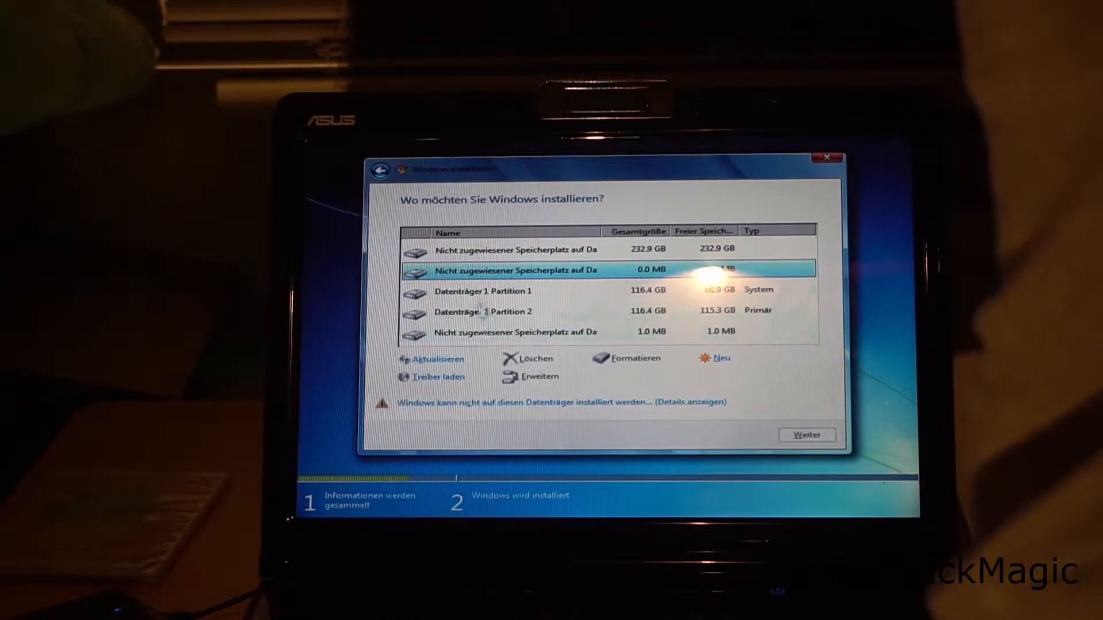
left_click(508, 255)
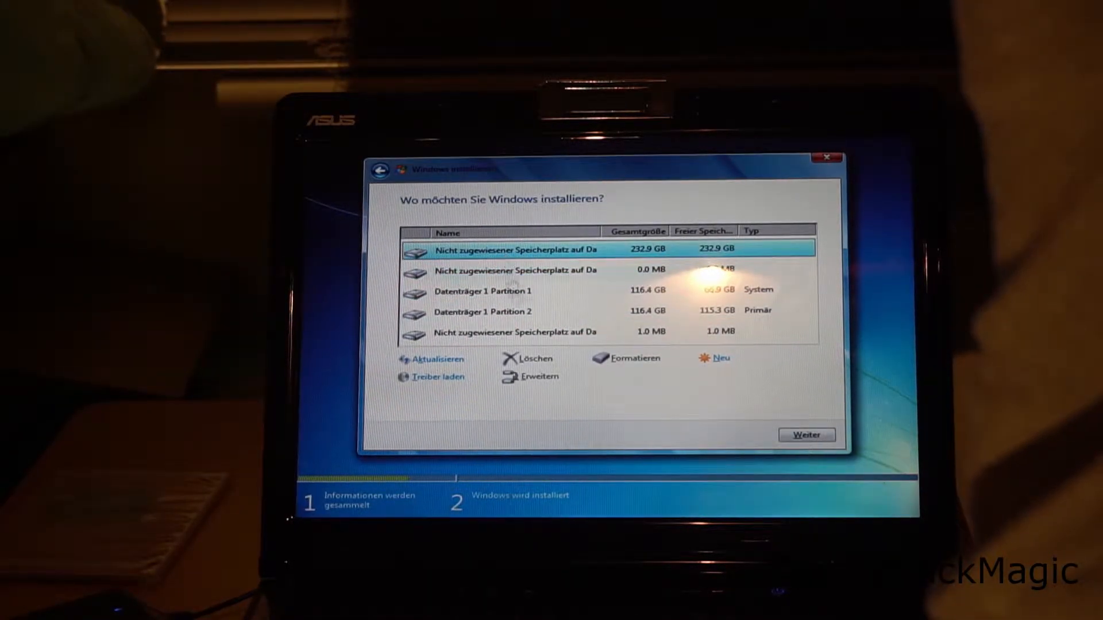
left_click(520, 293)
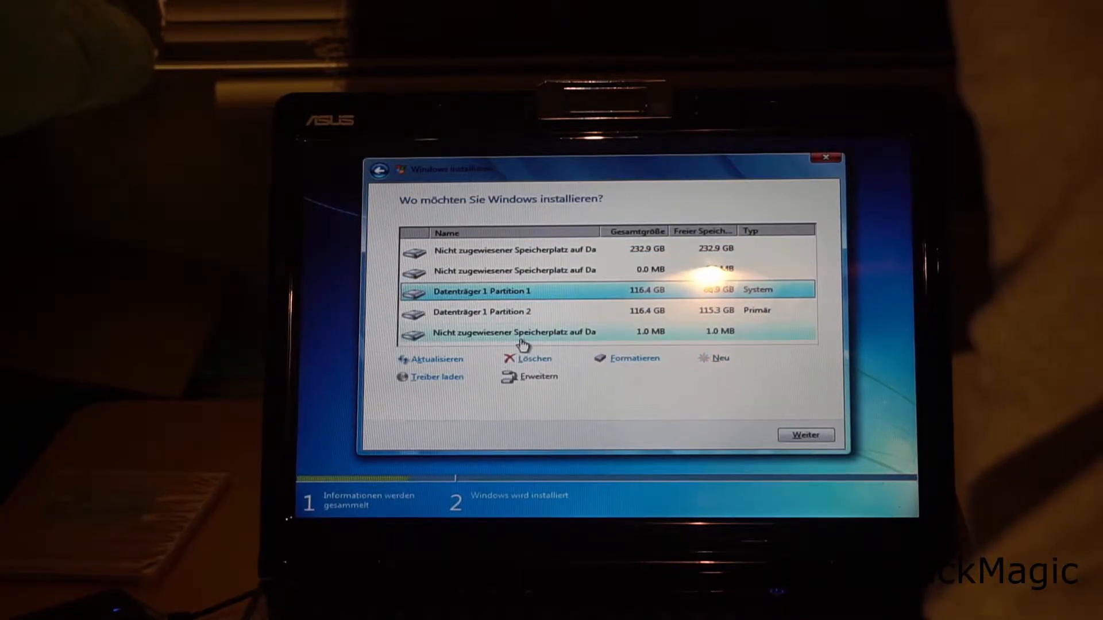
left_click(530, 358)
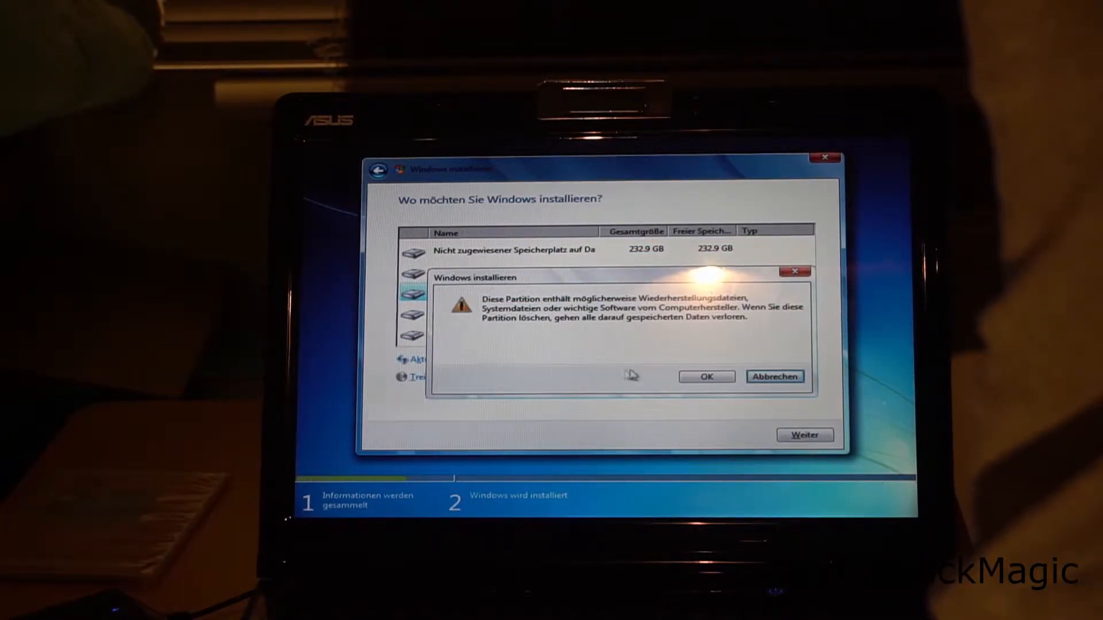
left_click(709, 377)
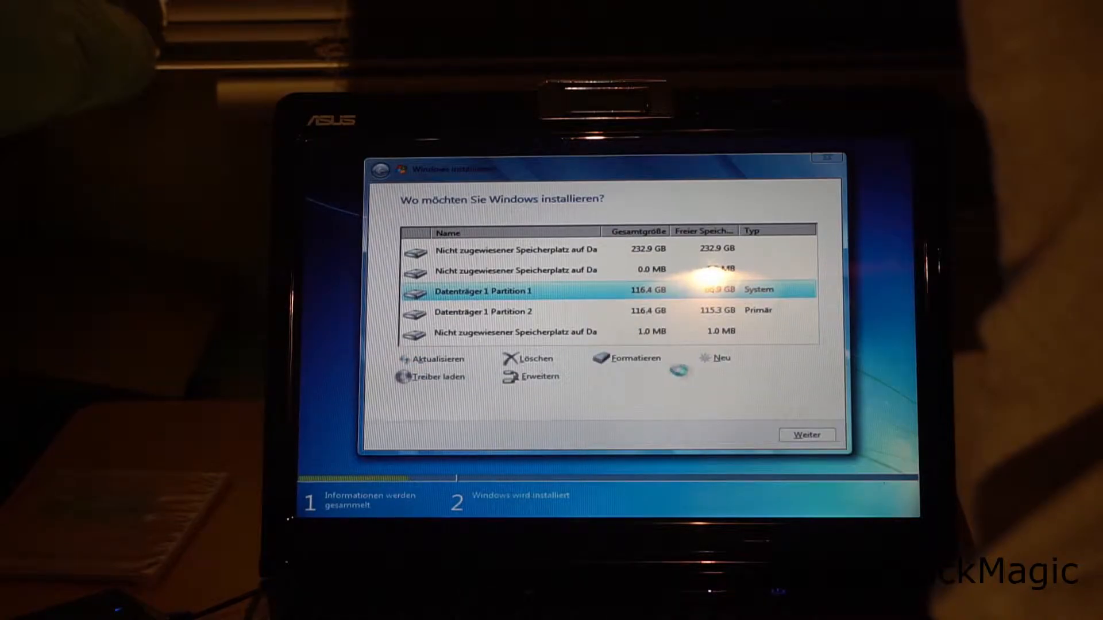
left_click(565, 294)
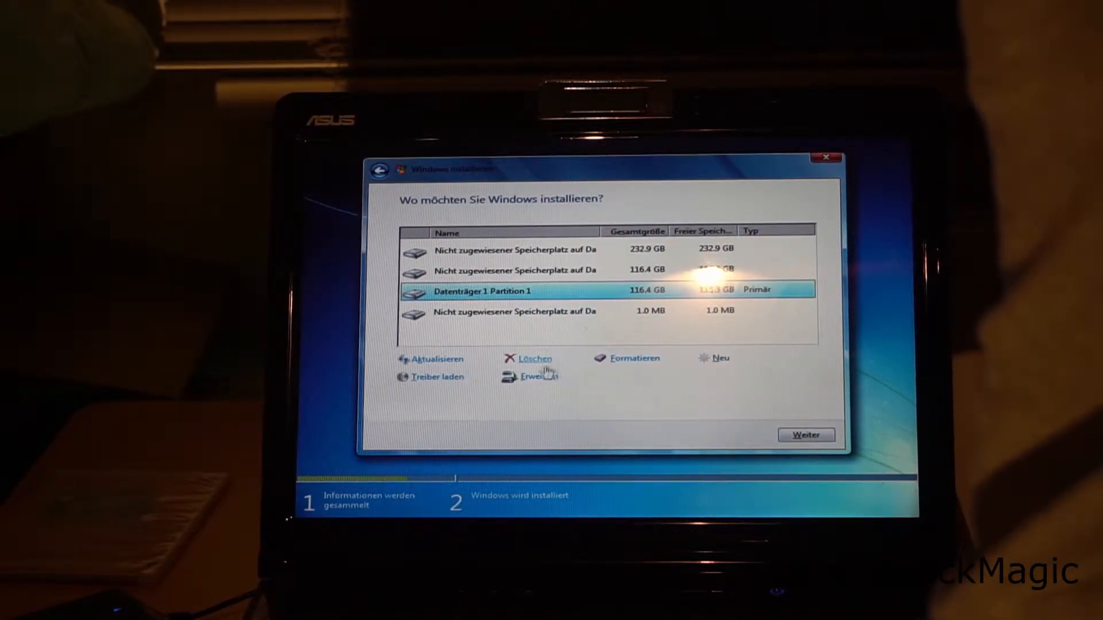
left_click(530, 359)
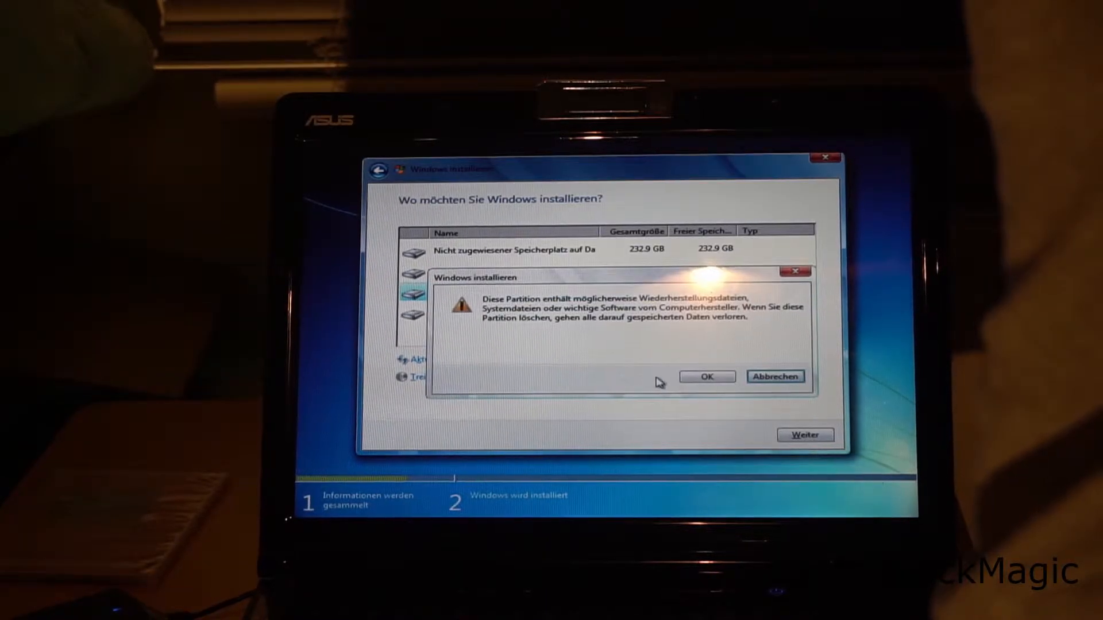
left_click(707, 377)
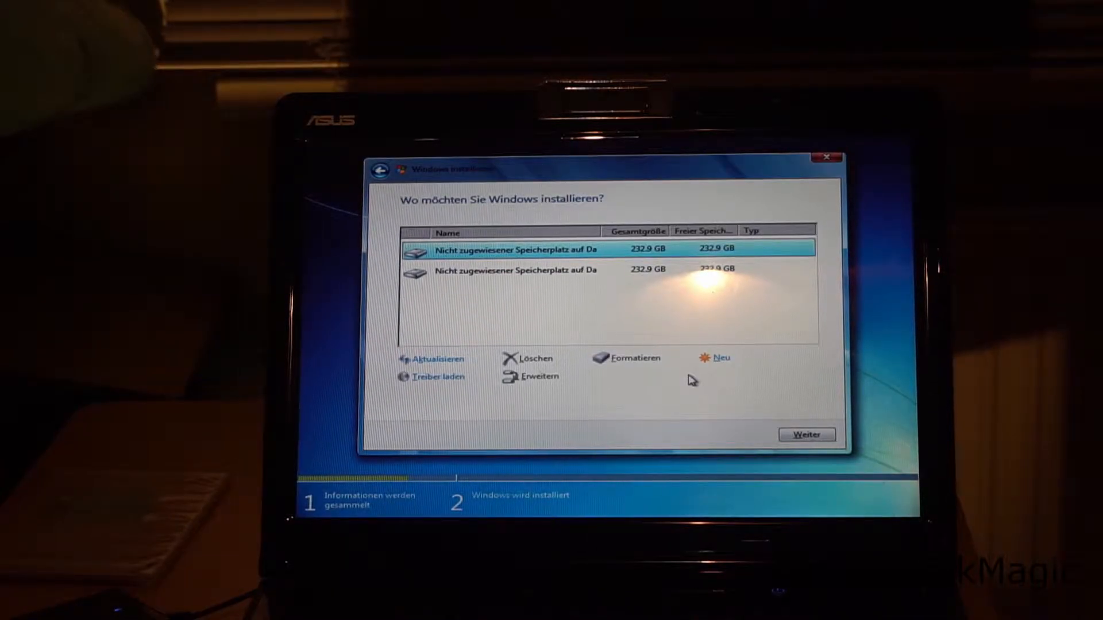
left_click(807, 434)
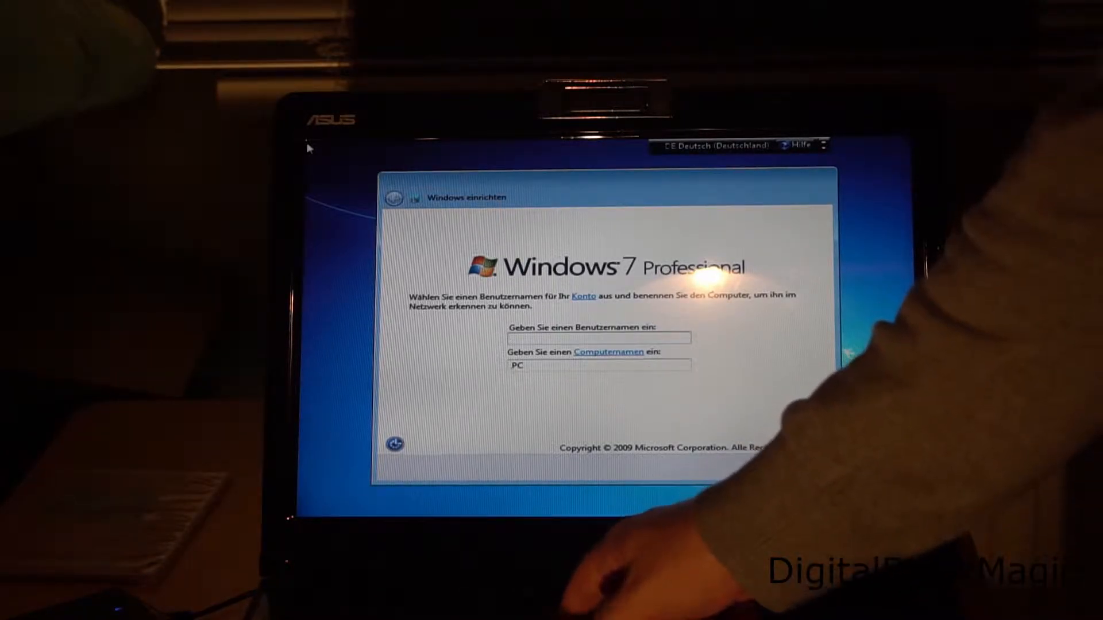
type("user")
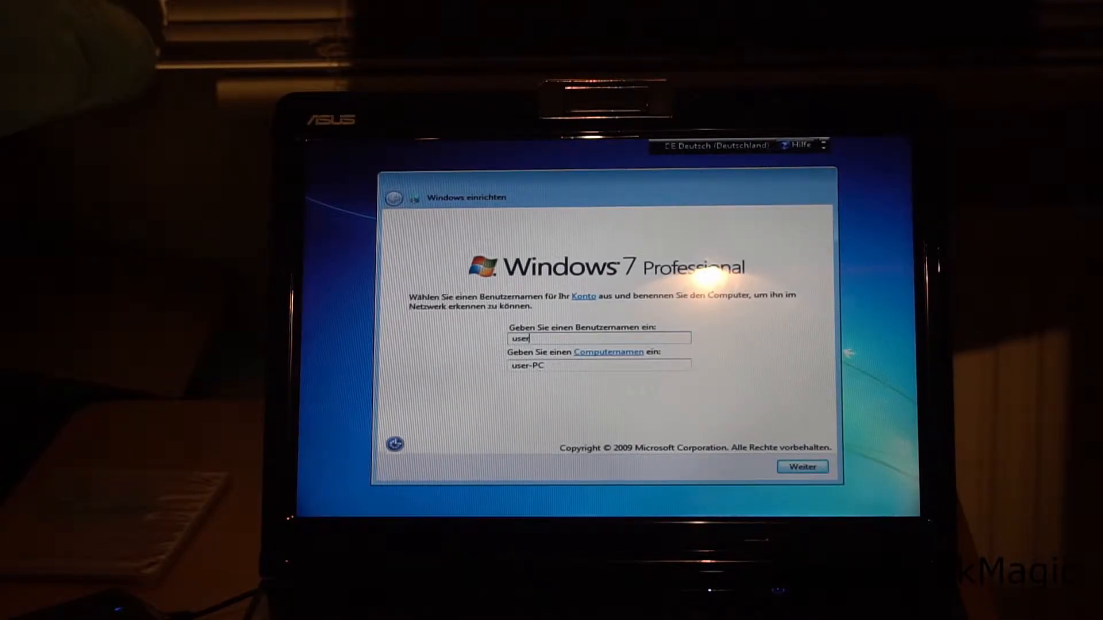
Skip the password, product key and Wi-Fi, choose Empfohlene Einstellungen and accept time/date
key("Return")
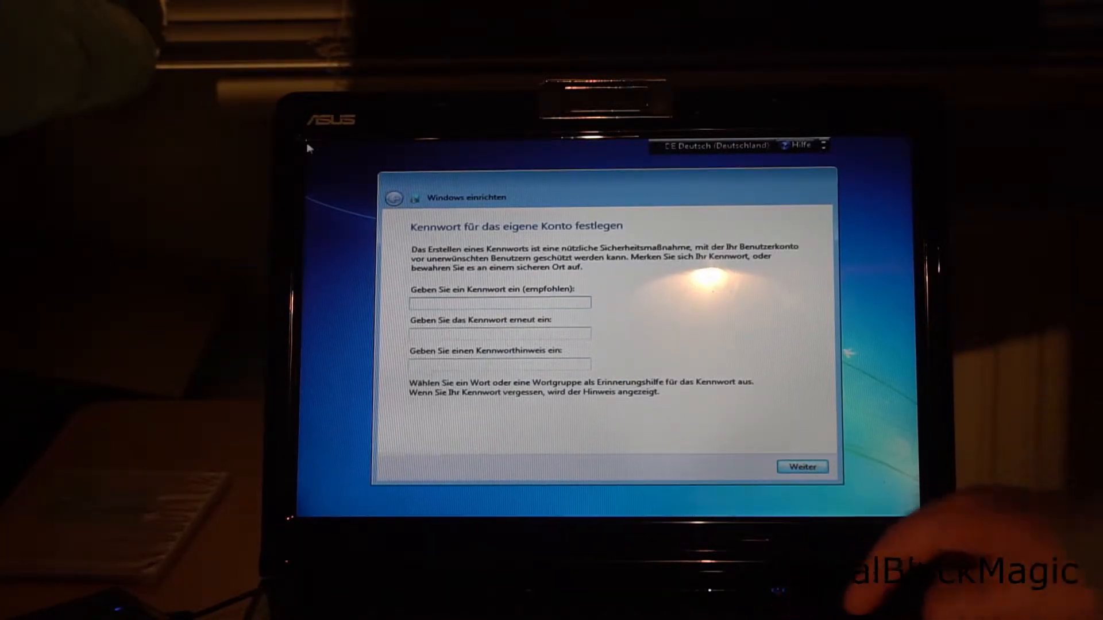
key("Return")
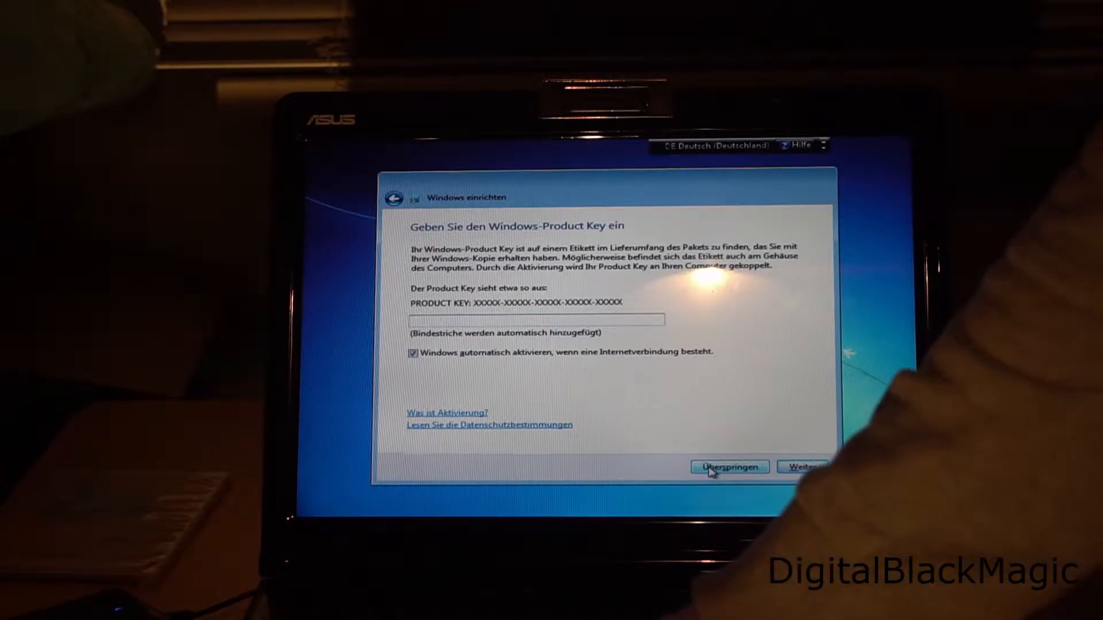
left_click(712, 472)
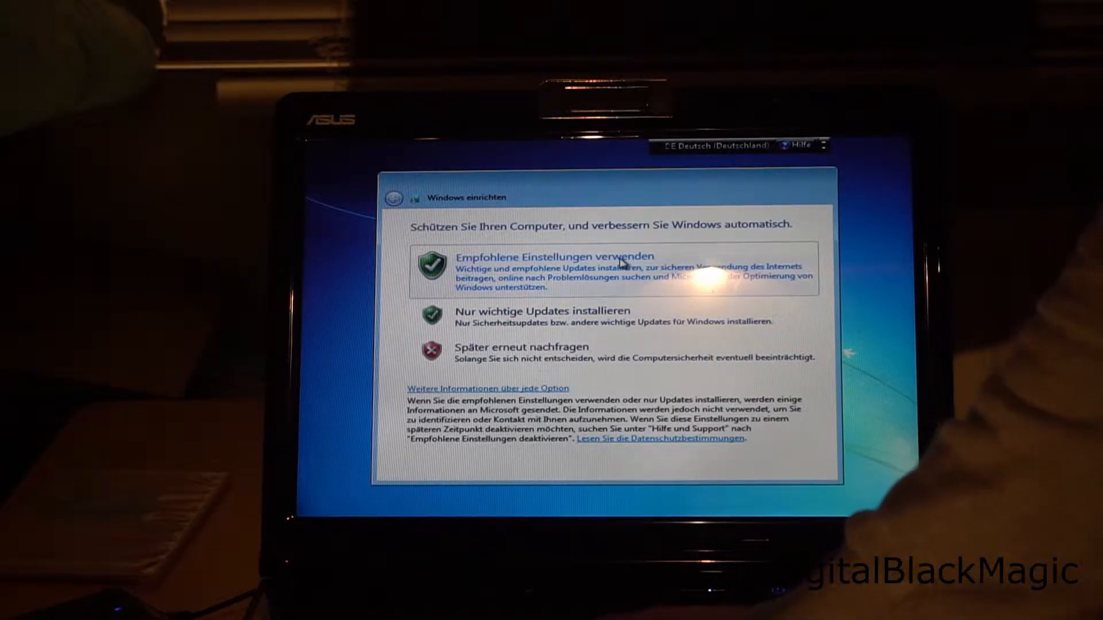
left_click(623, 261)
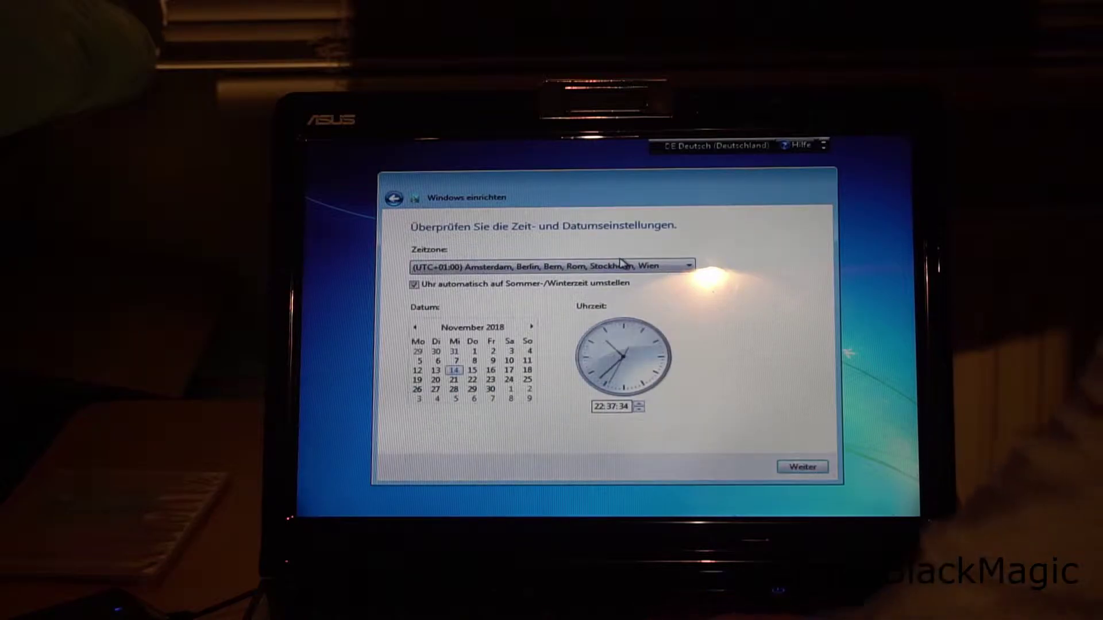
left_click(793, 466)
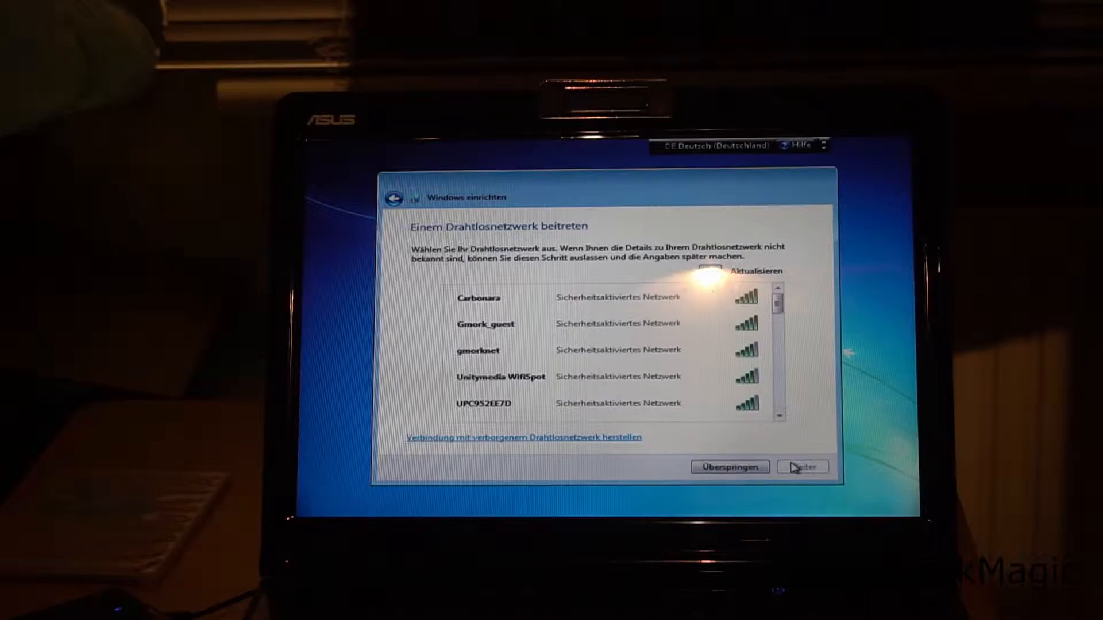
left_click(732, 468)
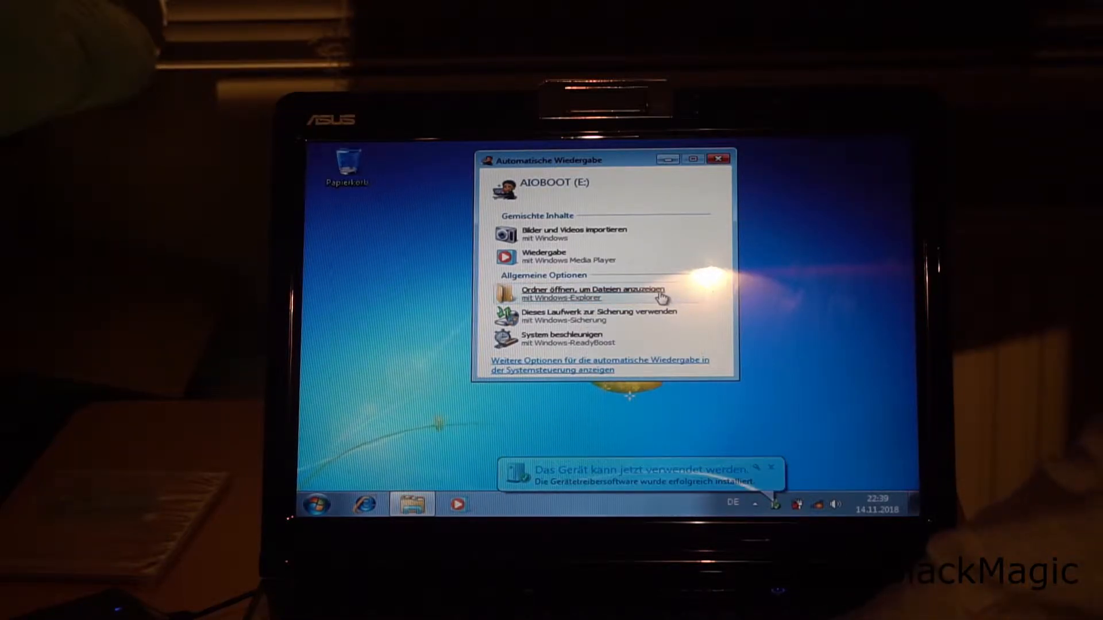
Browse the AIOBOOT drive's tools folder and select the WSUS offline folder
left_click(662, 293)
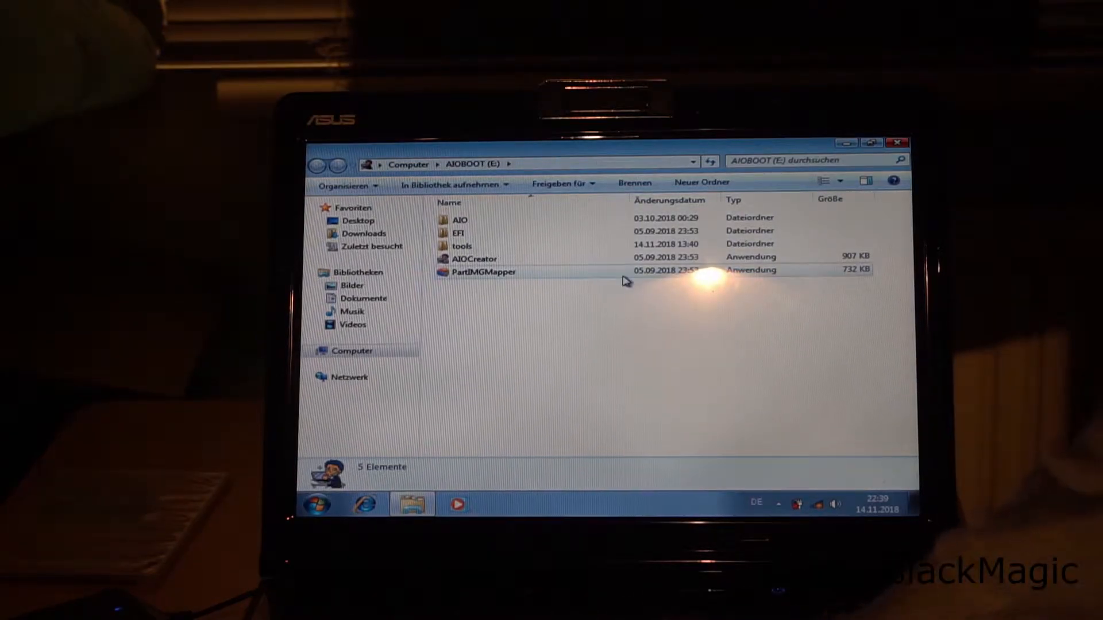
left_click(475, 259)
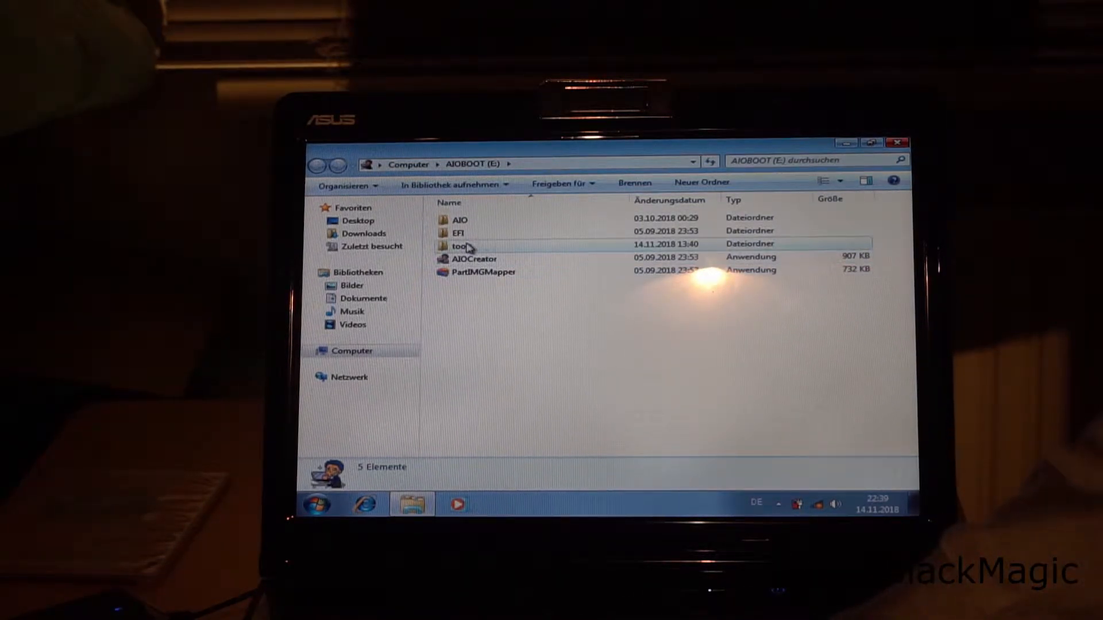
double_click(463, 246)
left_click(471, 248)
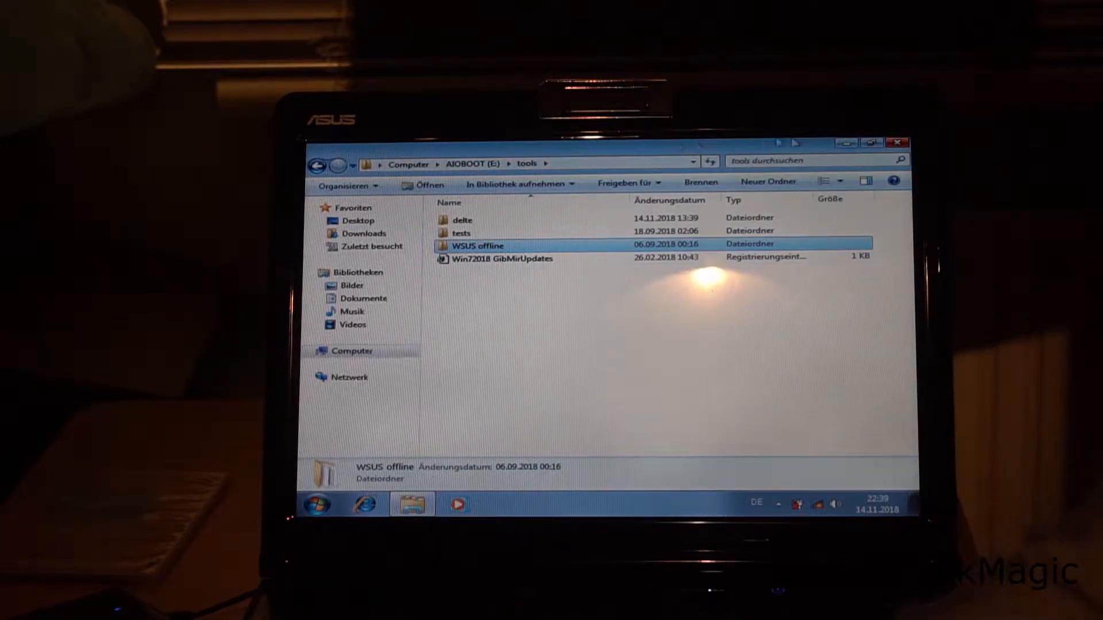
Copy WSUS offline to Lokaler Datenträger (C:) and open it there
left_click(846, 144)
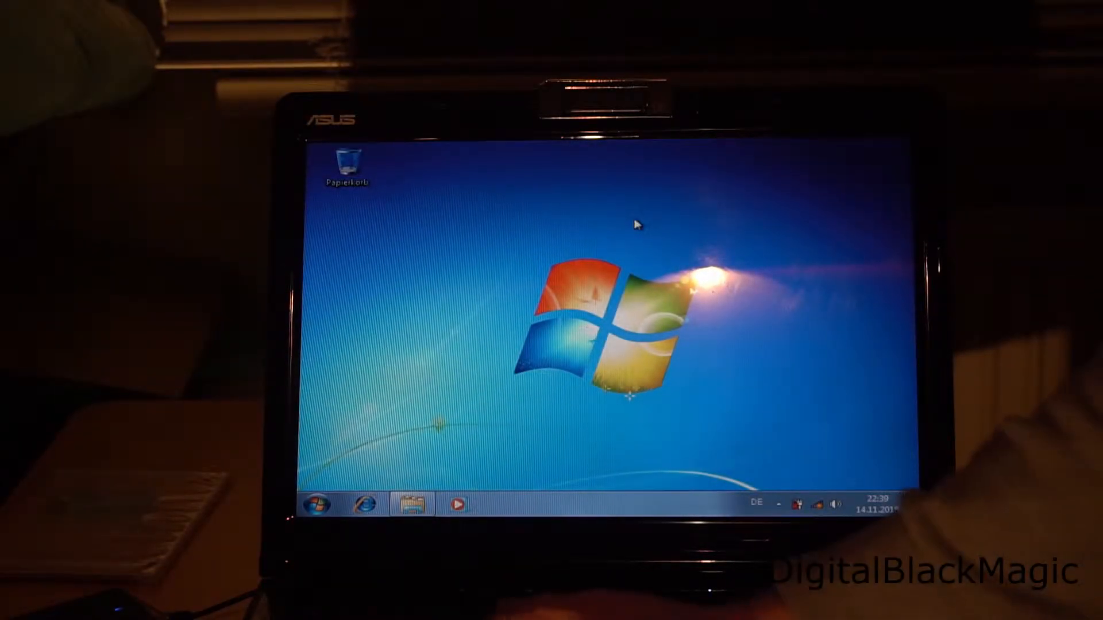
key("super+e")
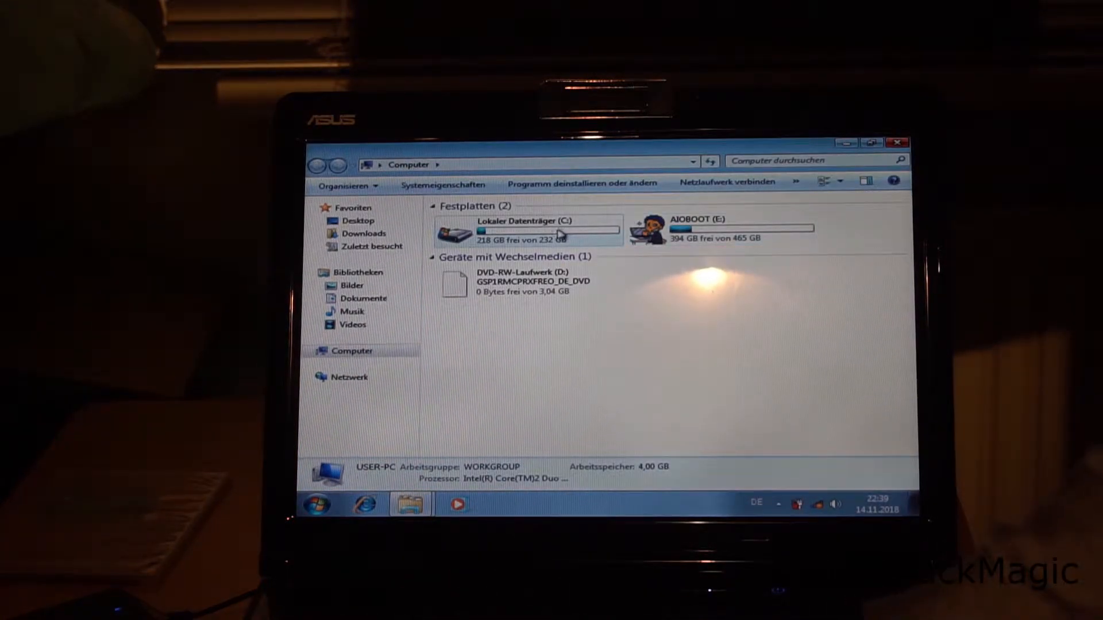
double_click(558, 234)
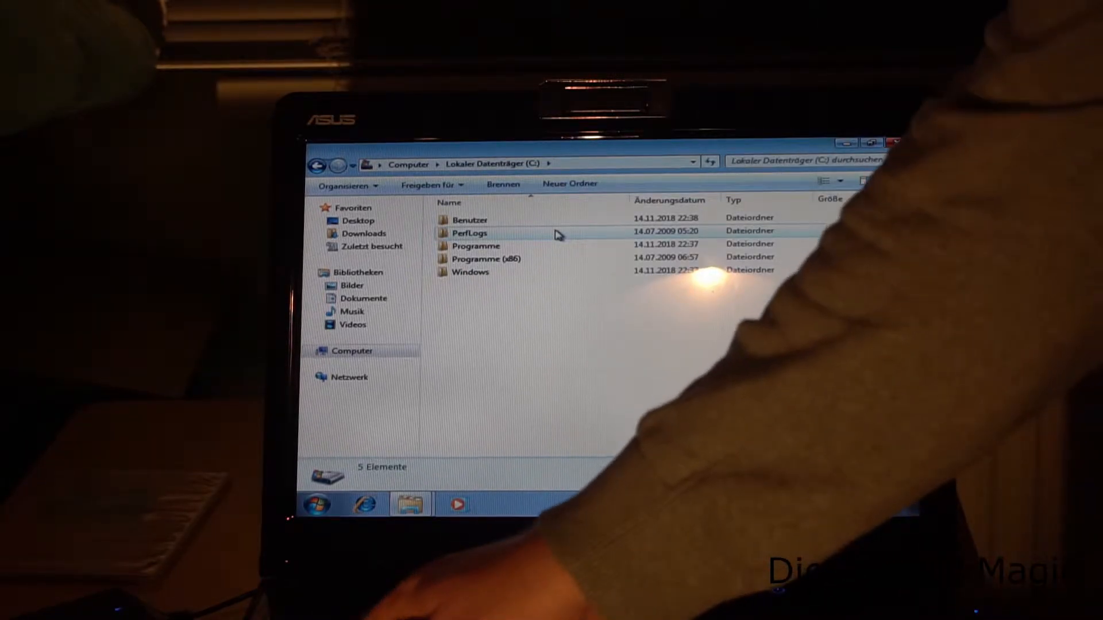
double_click(559, 234)
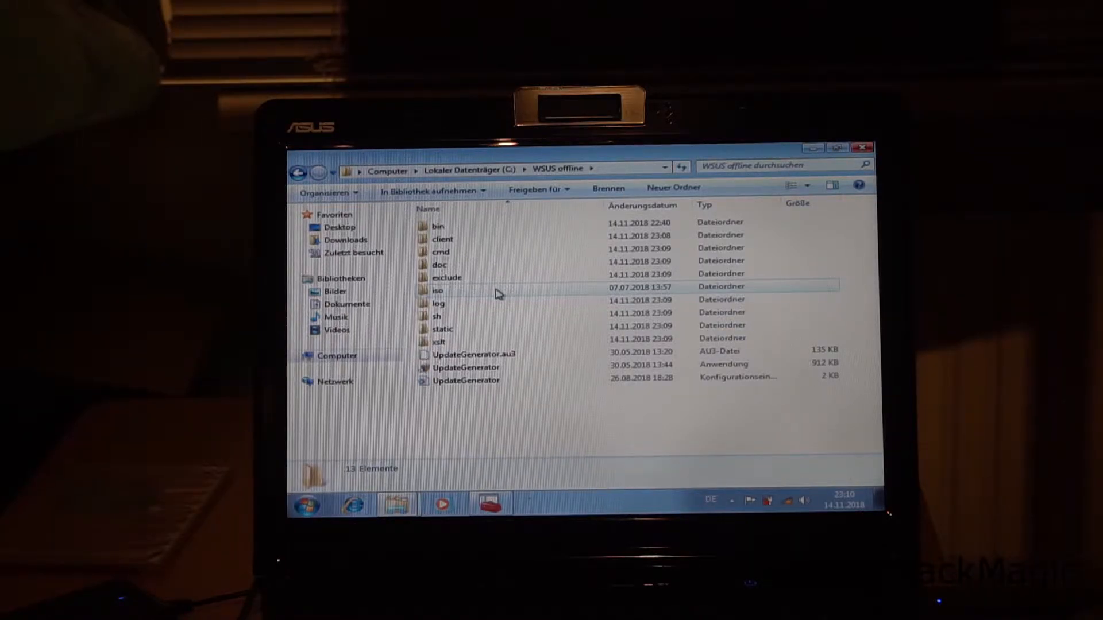
Launch UpdateInstaller.exe from the client folder inside WSUS offline
double_click(442, 239)
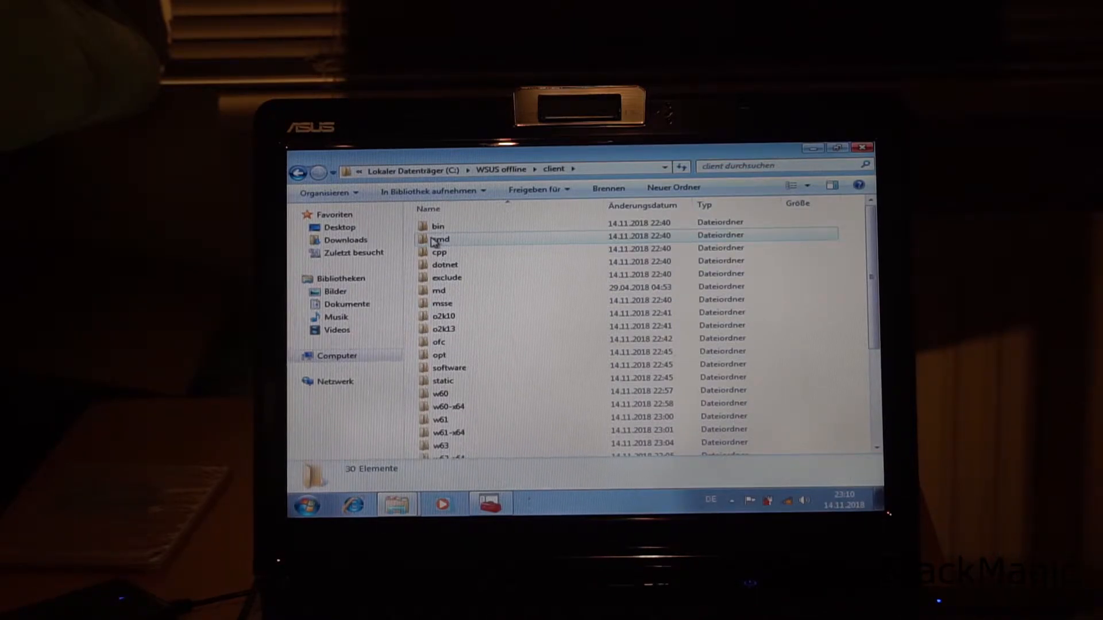
left_click(437, 251)
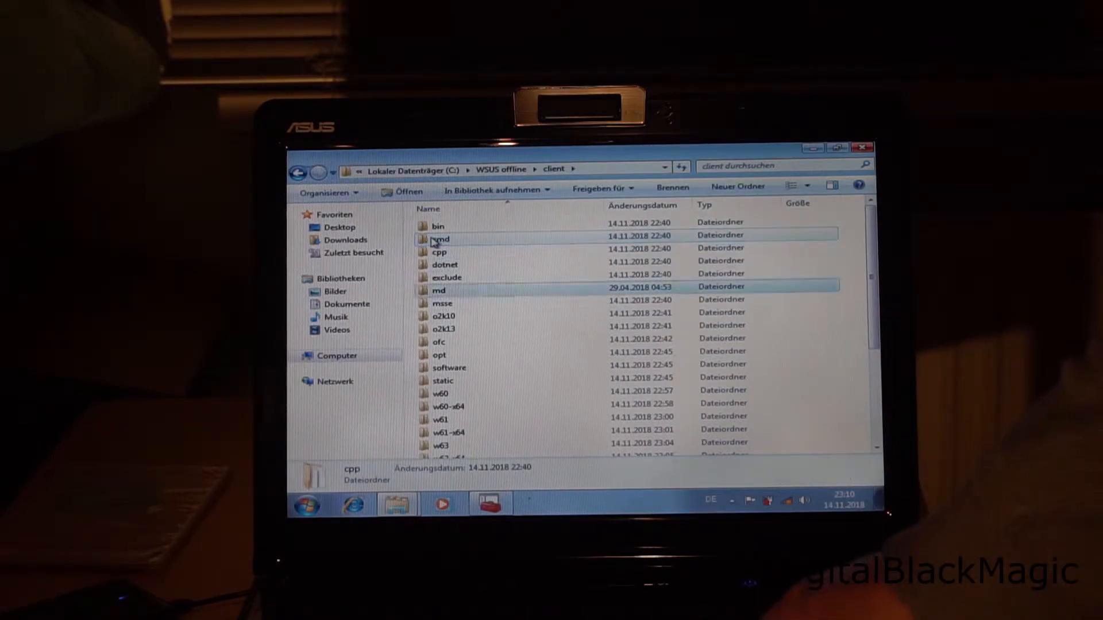
scroll(433, 242, "down", 1)
key("Page_Down")
key("Page_Down")
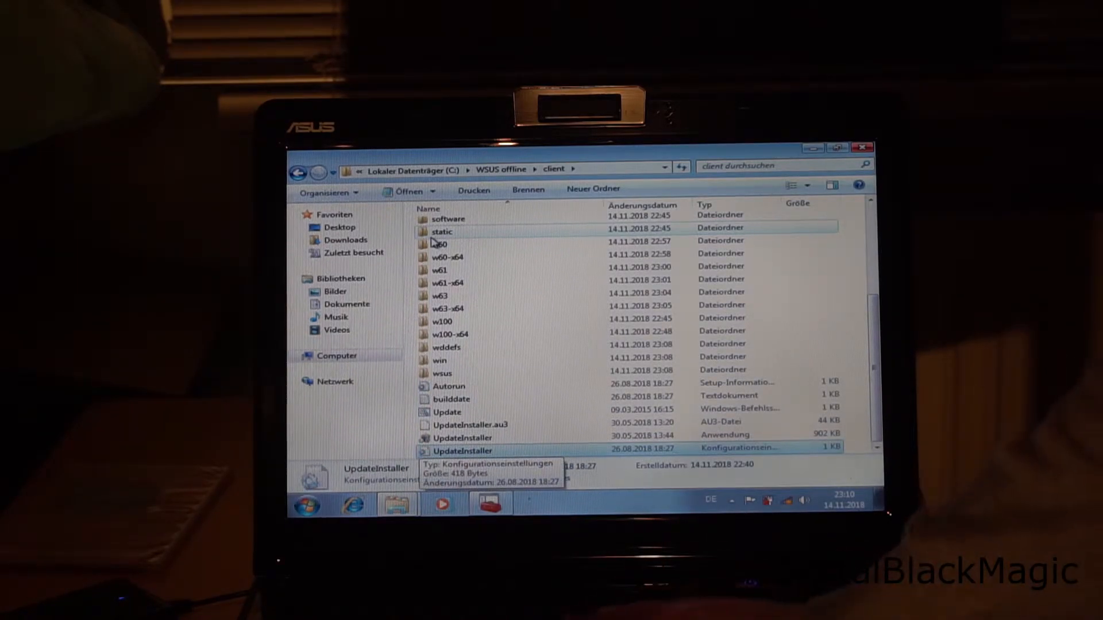
scroll(434, 242, "up", 1)
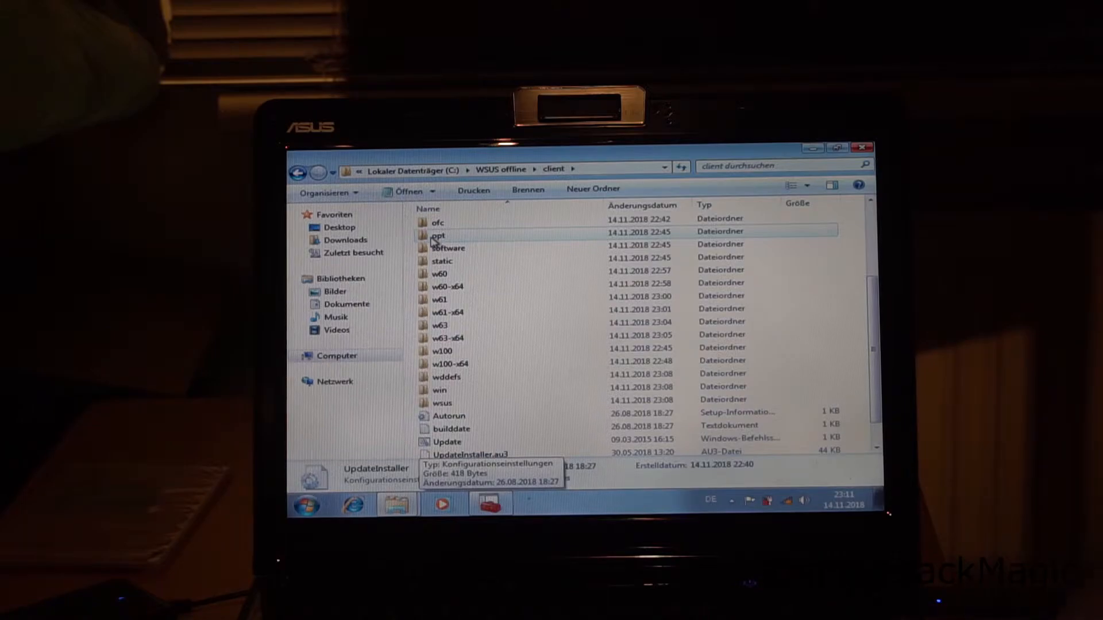
scroll(434, 243, "down", 1)
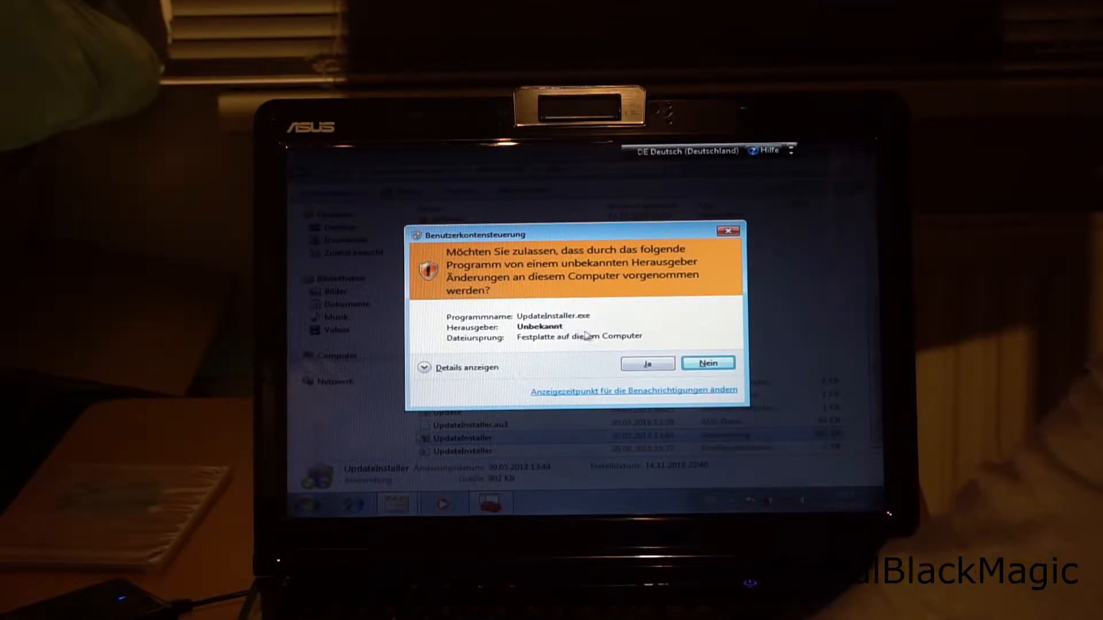
Allow UpdateInstaller, enable .NET 4.7.2, WMF 5.1, Remote Desktop Client and automatic restart, then start the updates
left_click(642, 366)
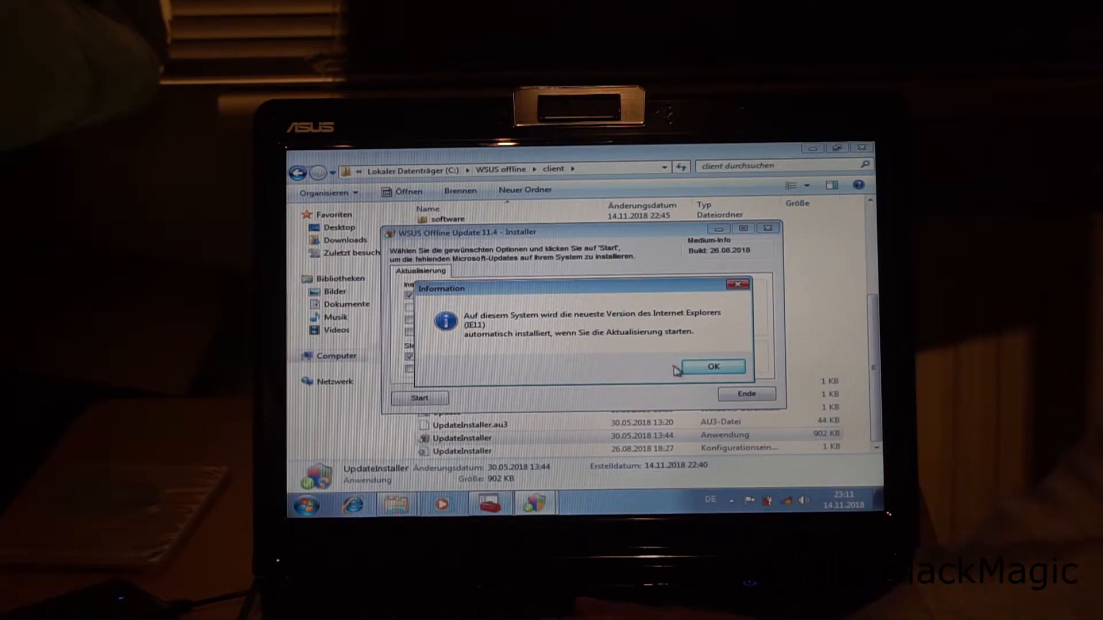
left_click(706, 368)
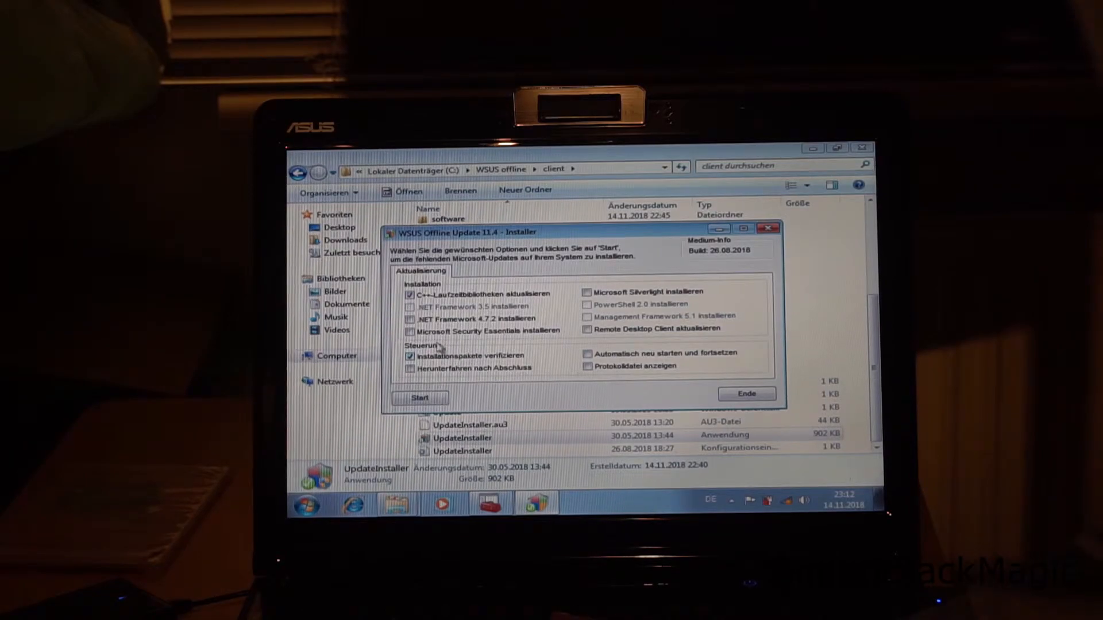
left_click(409, 320)
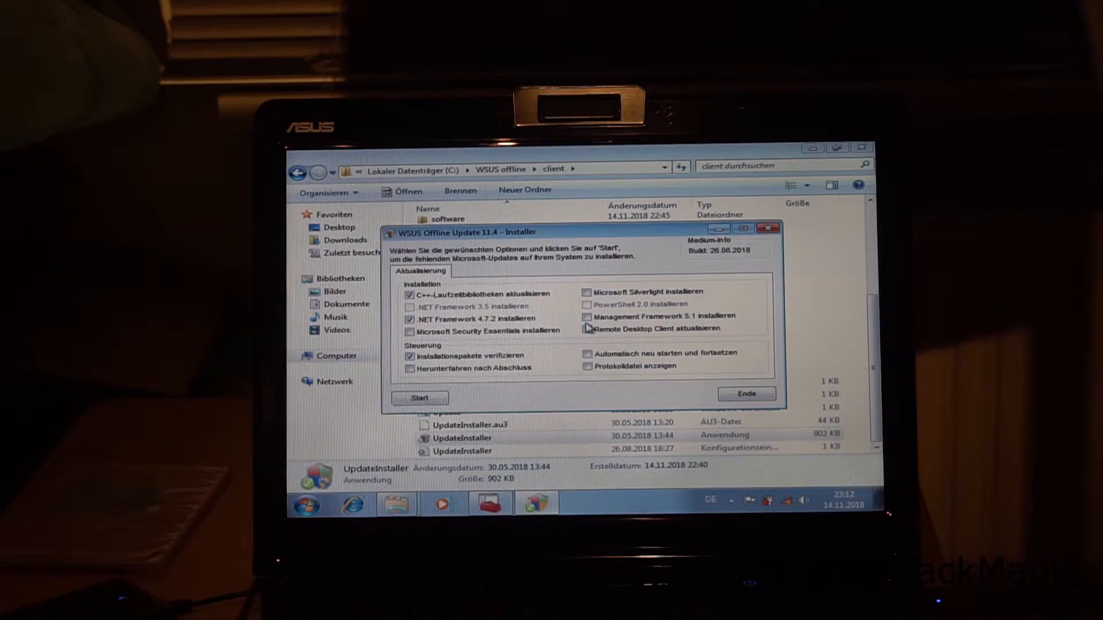
left_click(588, 329)
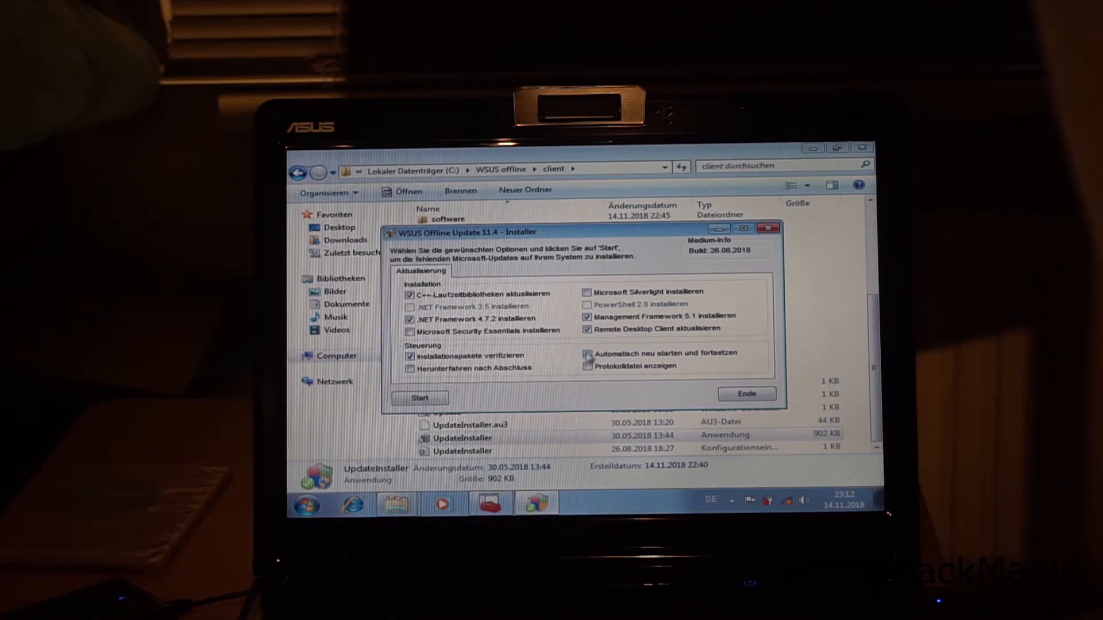
left_click(588, 356)
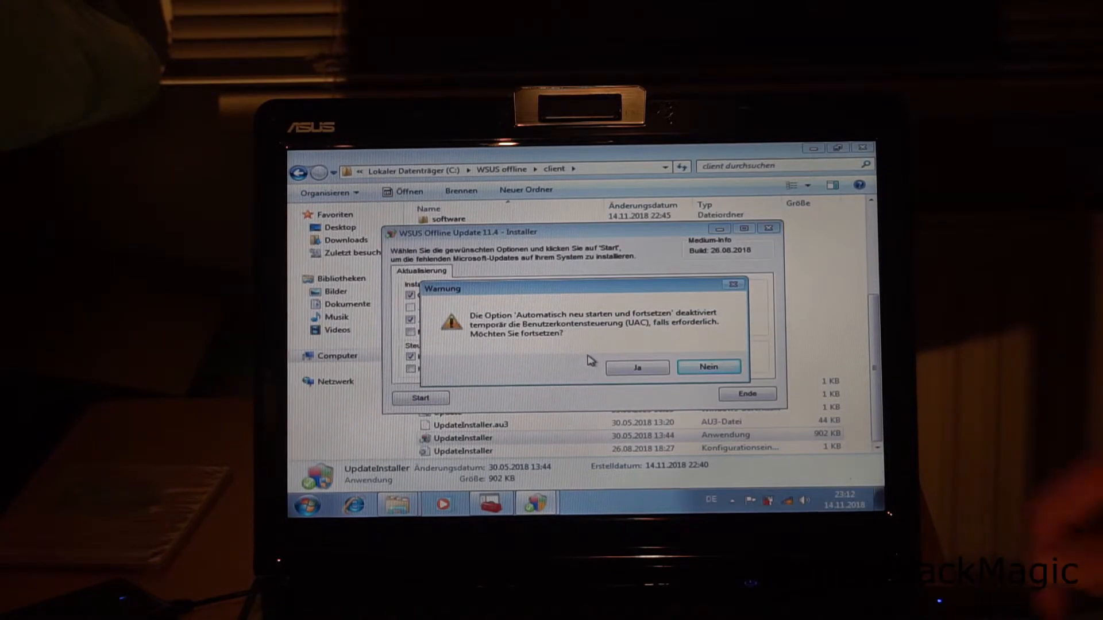
left_click(637, 367)
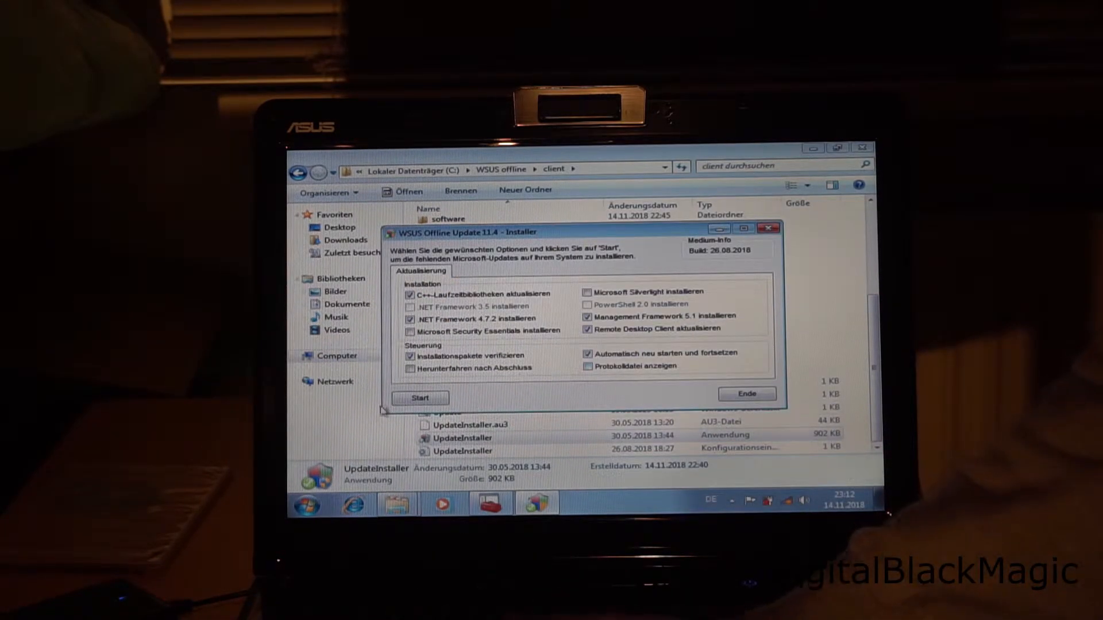
left_click(419, 398)
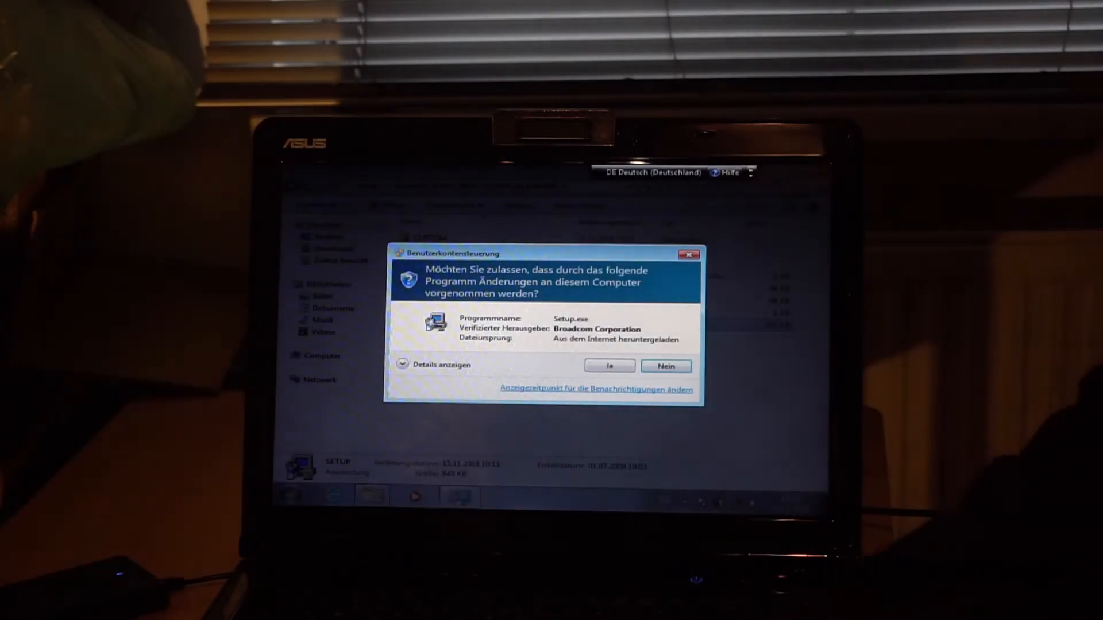
Grant administrator permission for the Broadcom Bluetooth Setup.exe
left_click(609, 366)
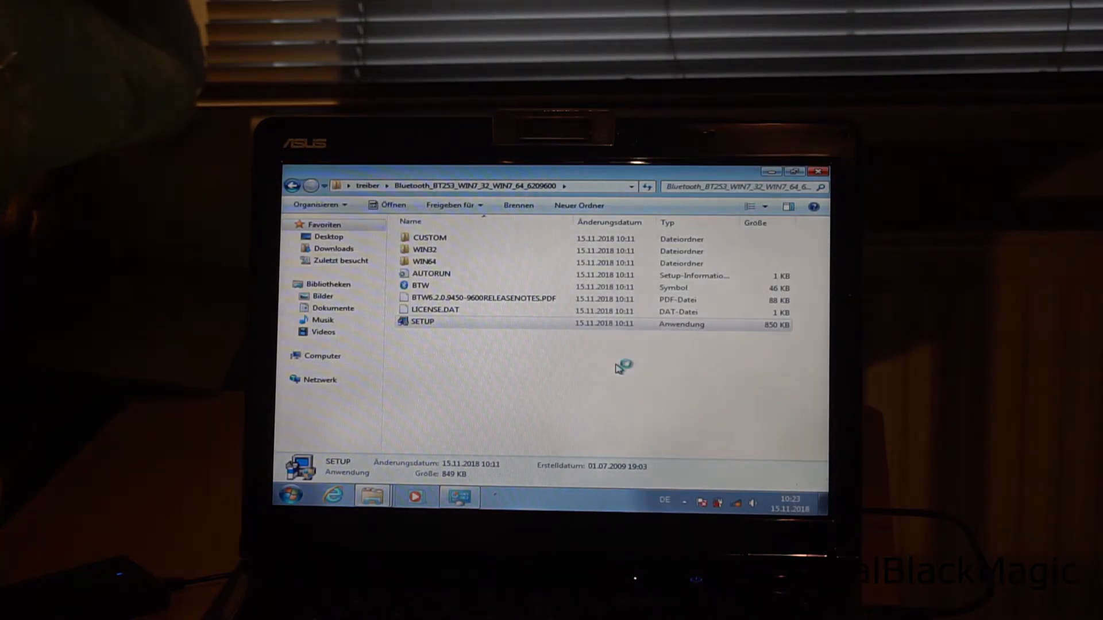